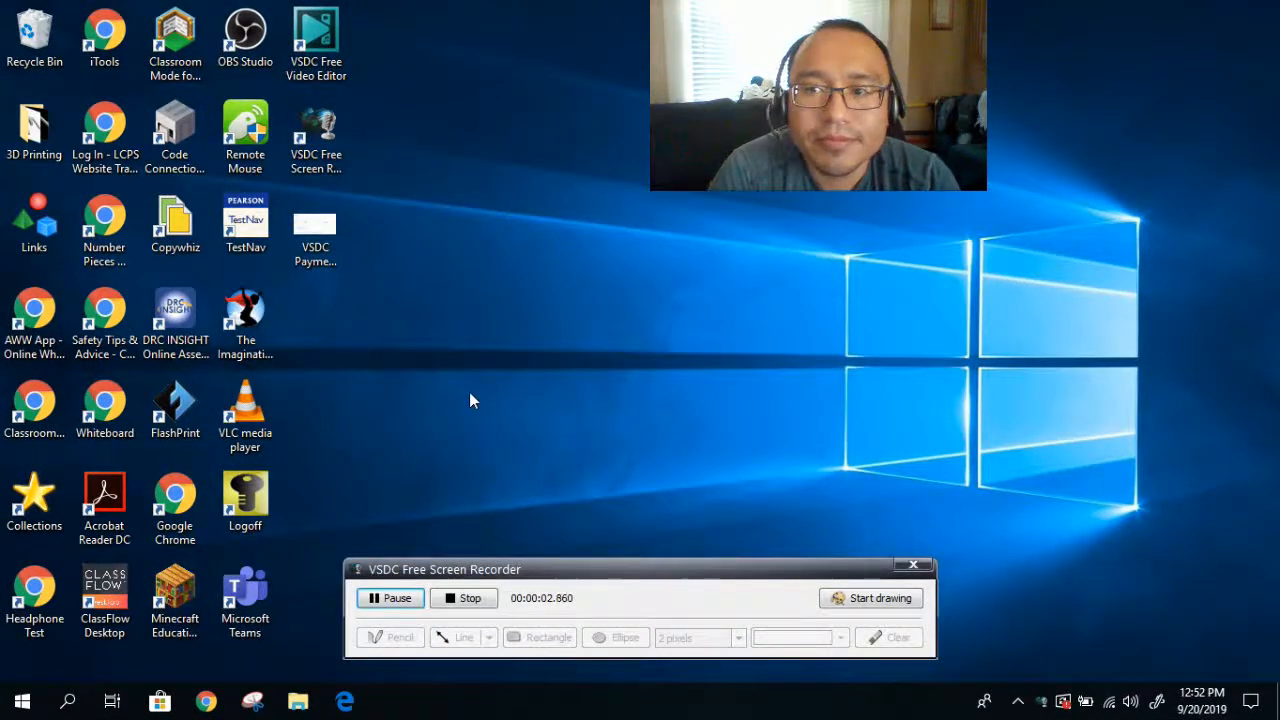
- Open Google Classroom from the Links folder on the desktop
left_click(36, 224)
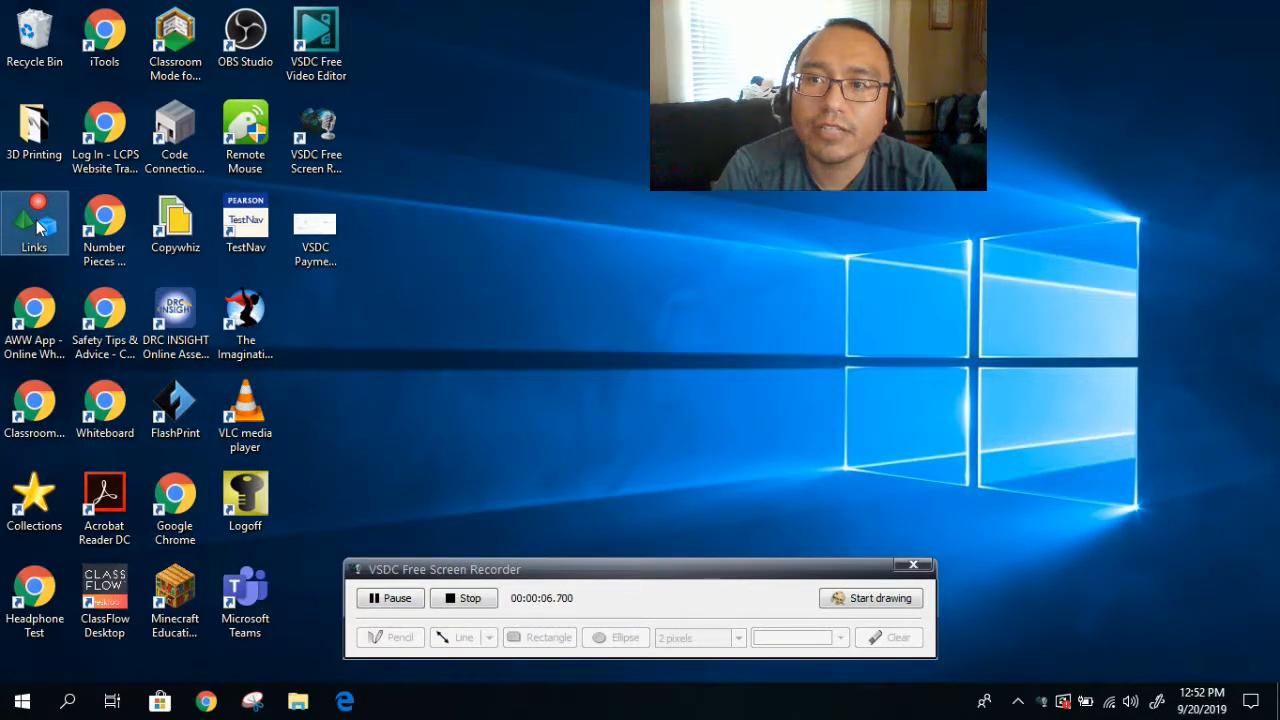
double_click(36, 224)
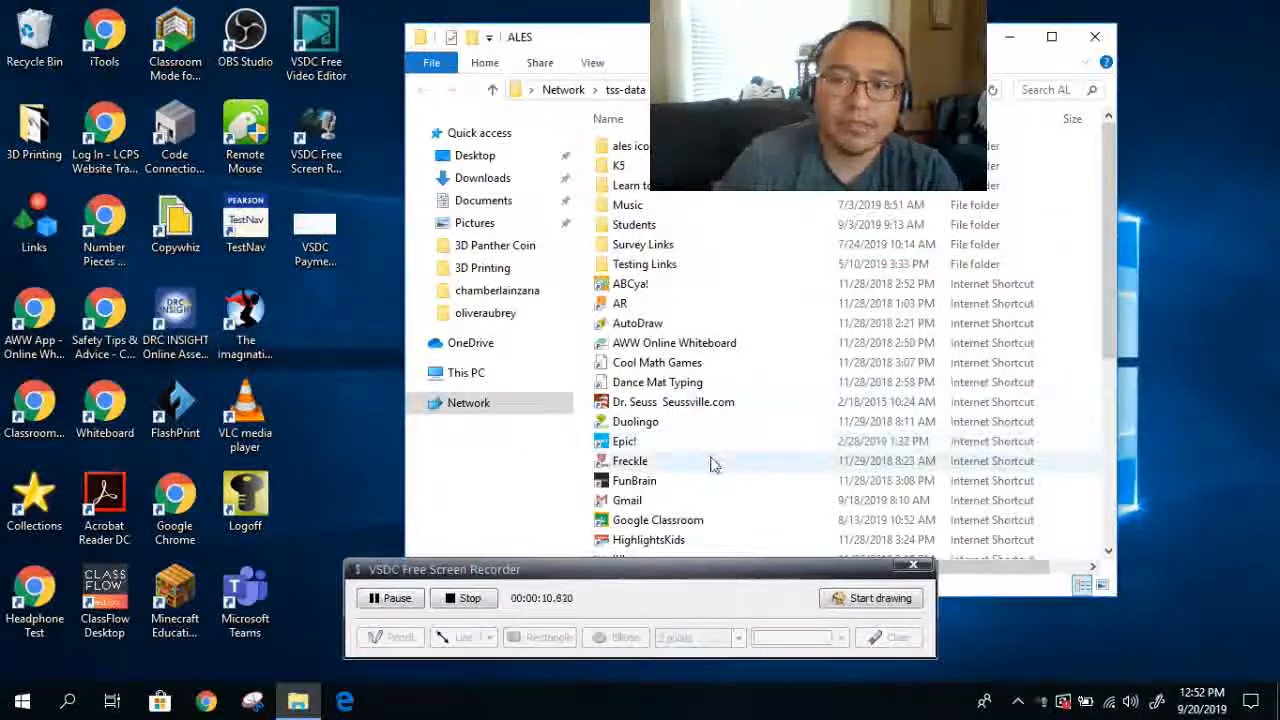
scroll(700, 470, "down", 1)
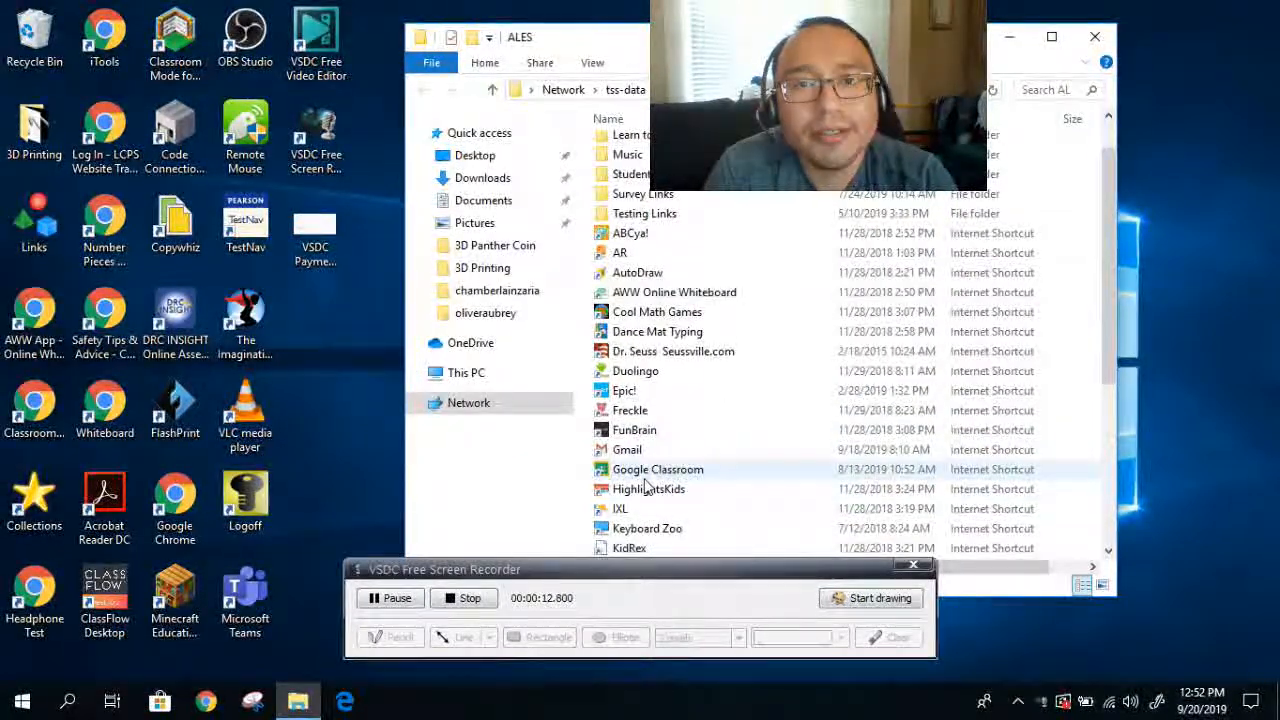
left_click(647, 474)
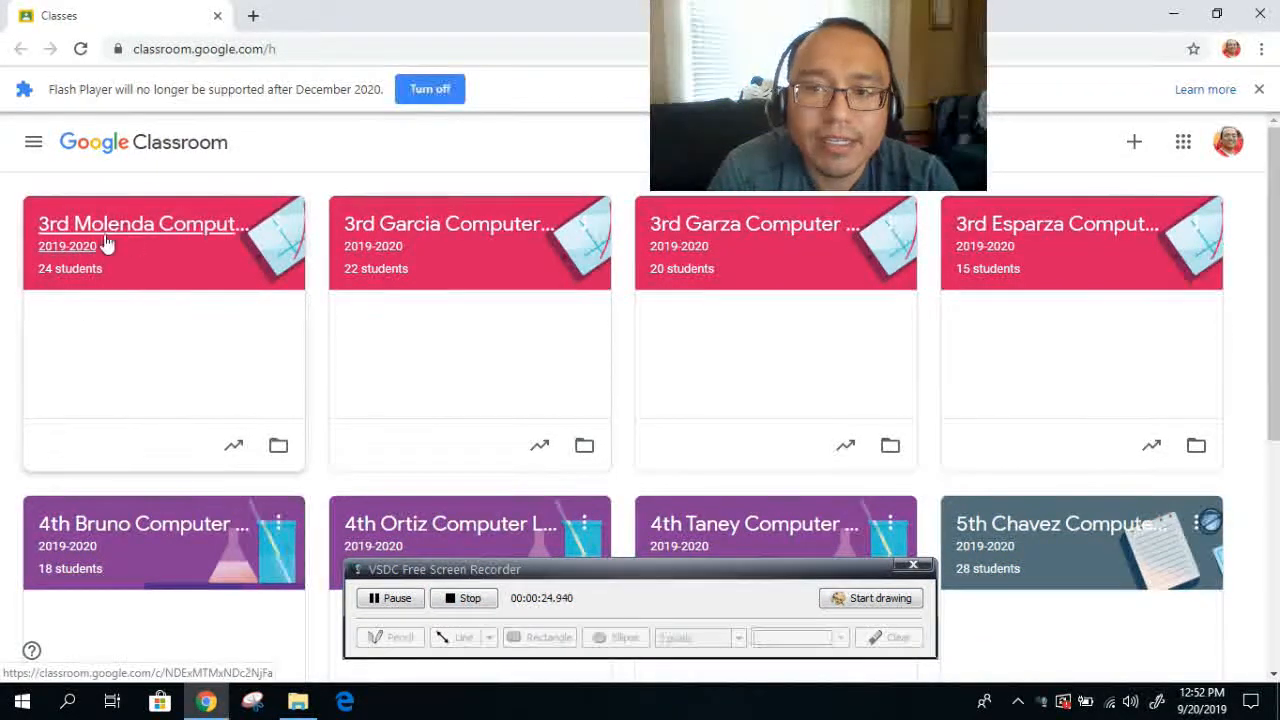
- Open the Classwork page of the last listed 3rd-grade computer lab class
left_click(1017, 242)
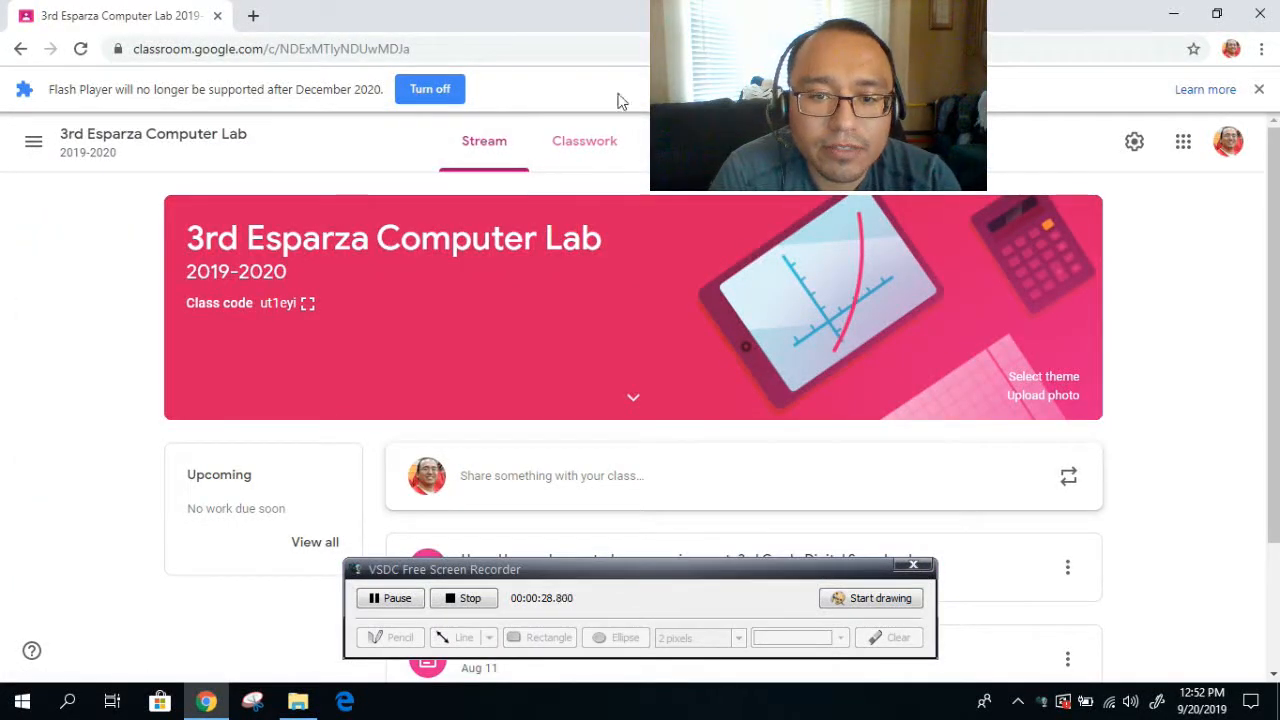
left_click(577, 148)
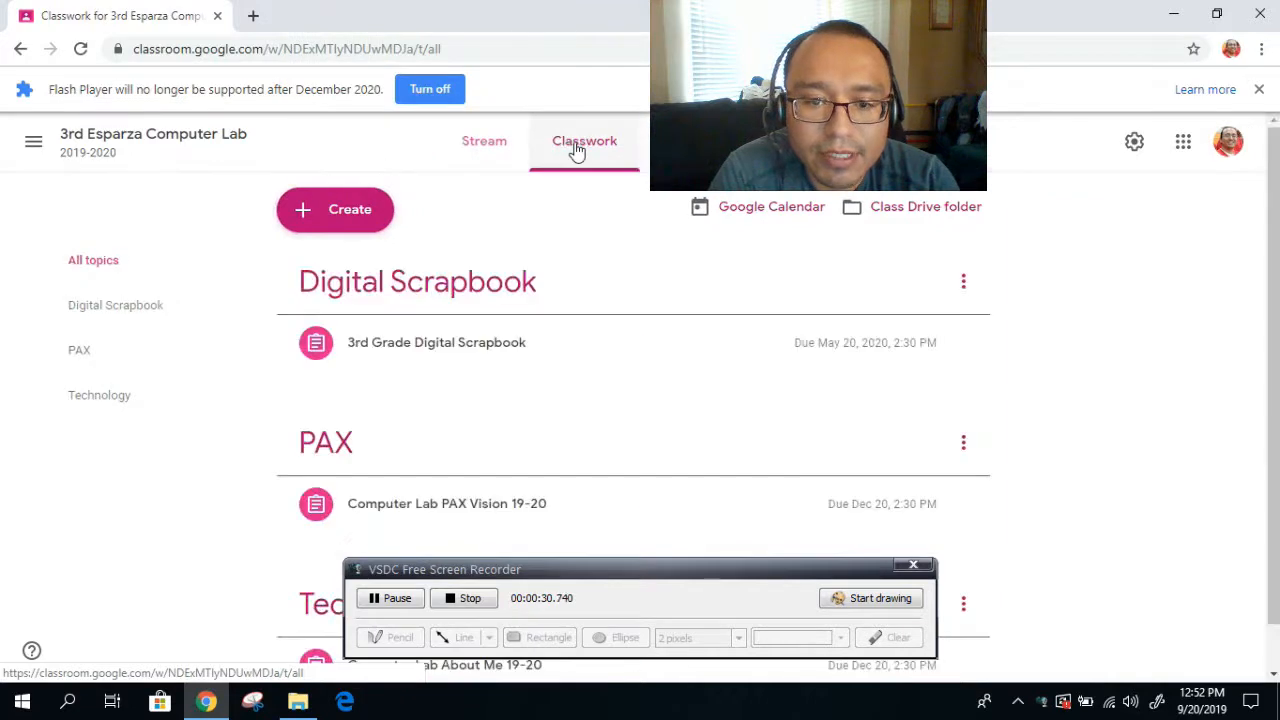
scroll(436, 455, "down", 1)
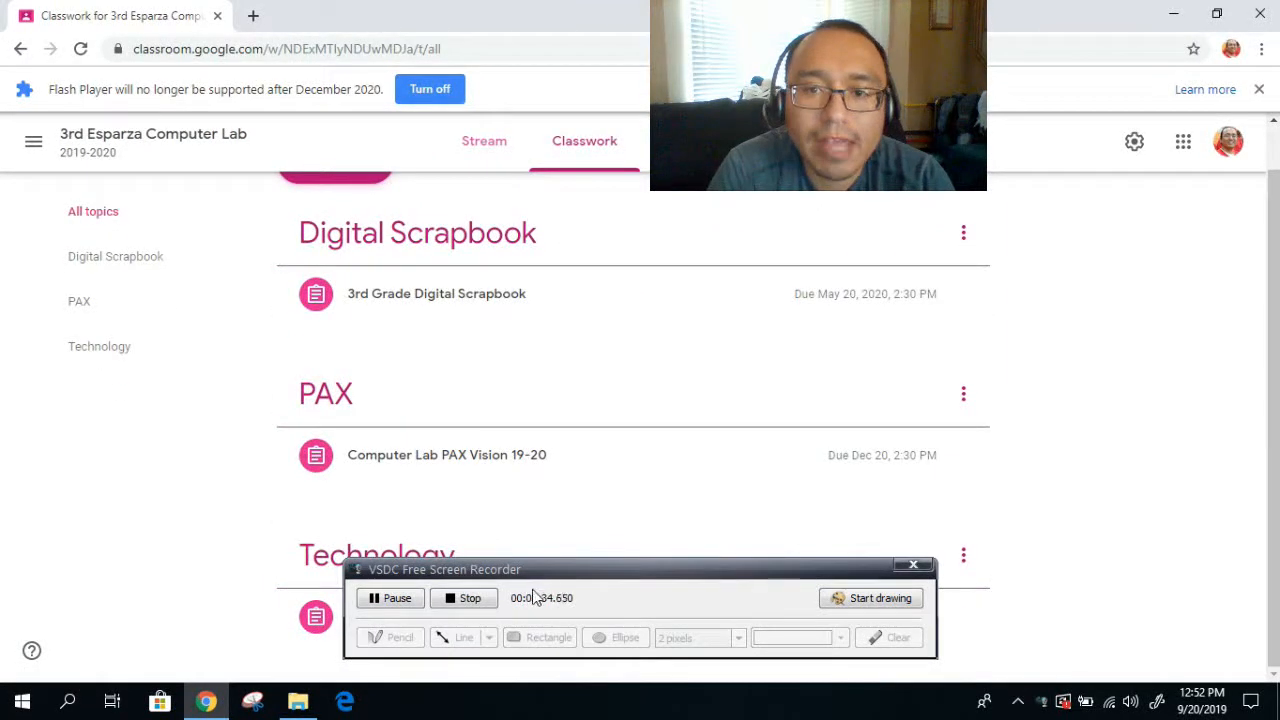
- Move the screen recorder window out of the way and open the Computer Lab About Me 19-20 assignment's attached document
left_click_drag(548, 580, 1093, 608)
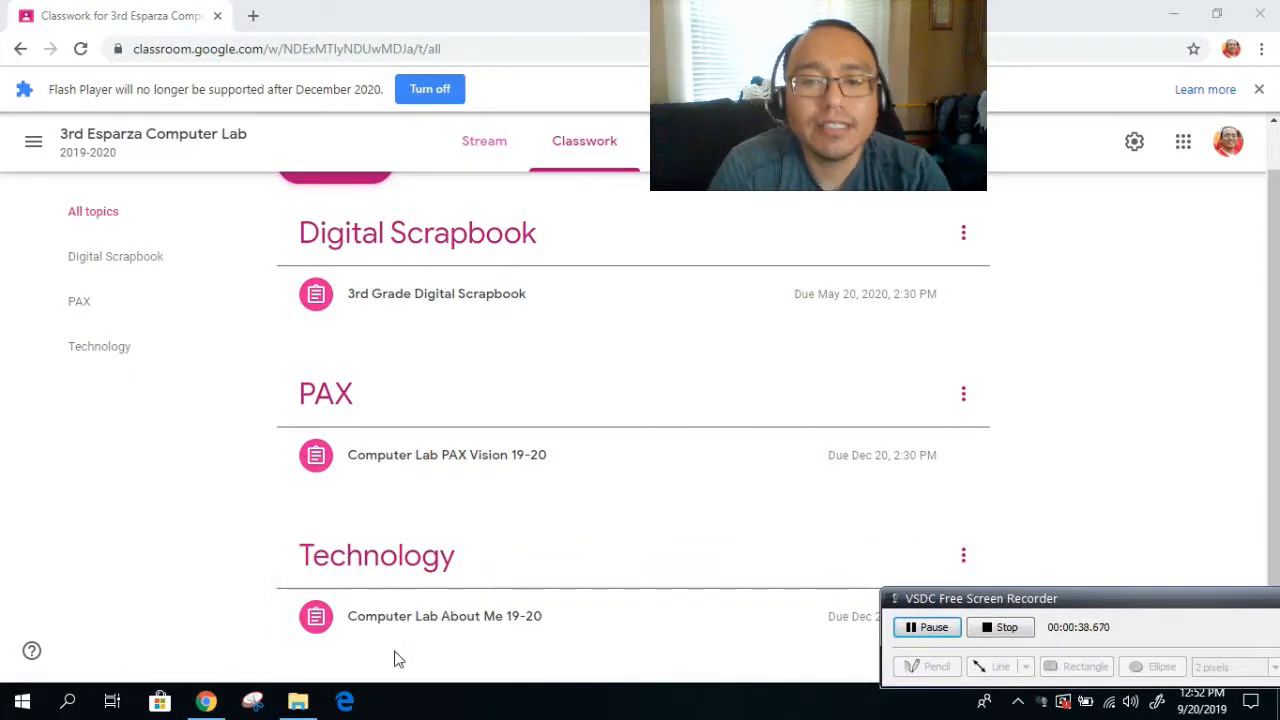
left_click(443, 618)
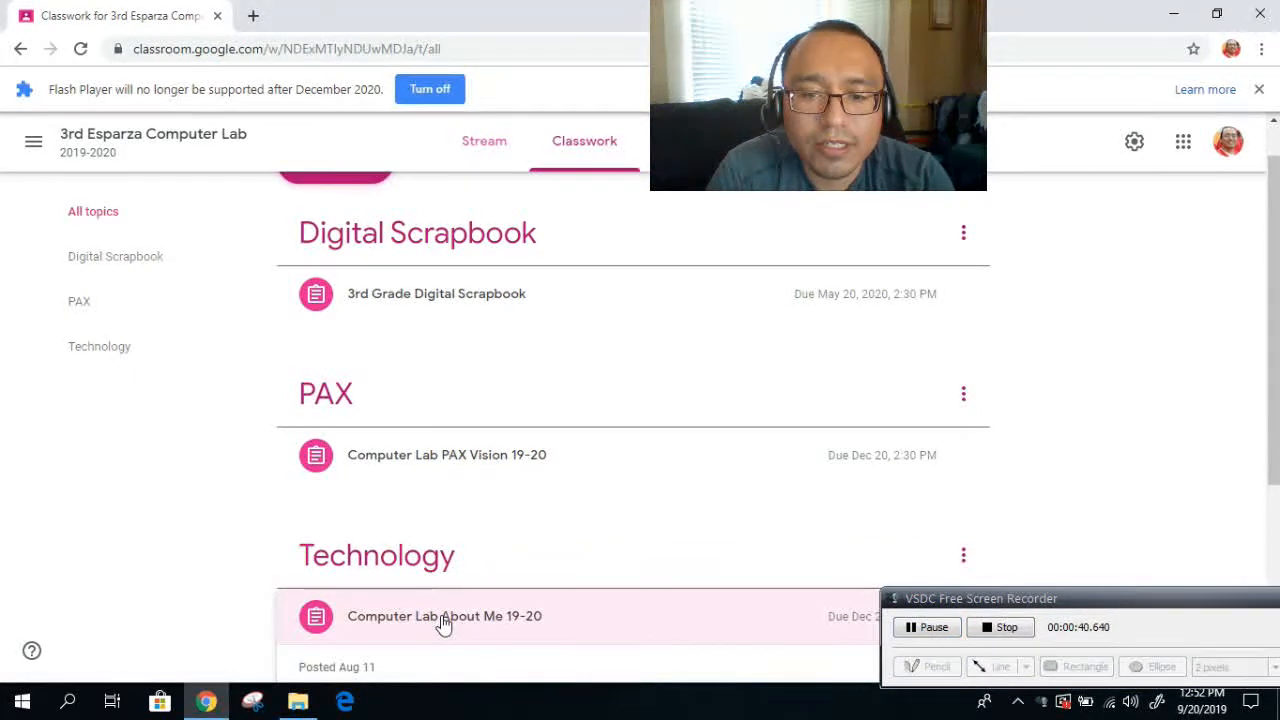
scroll(338, 622, "down", 4)
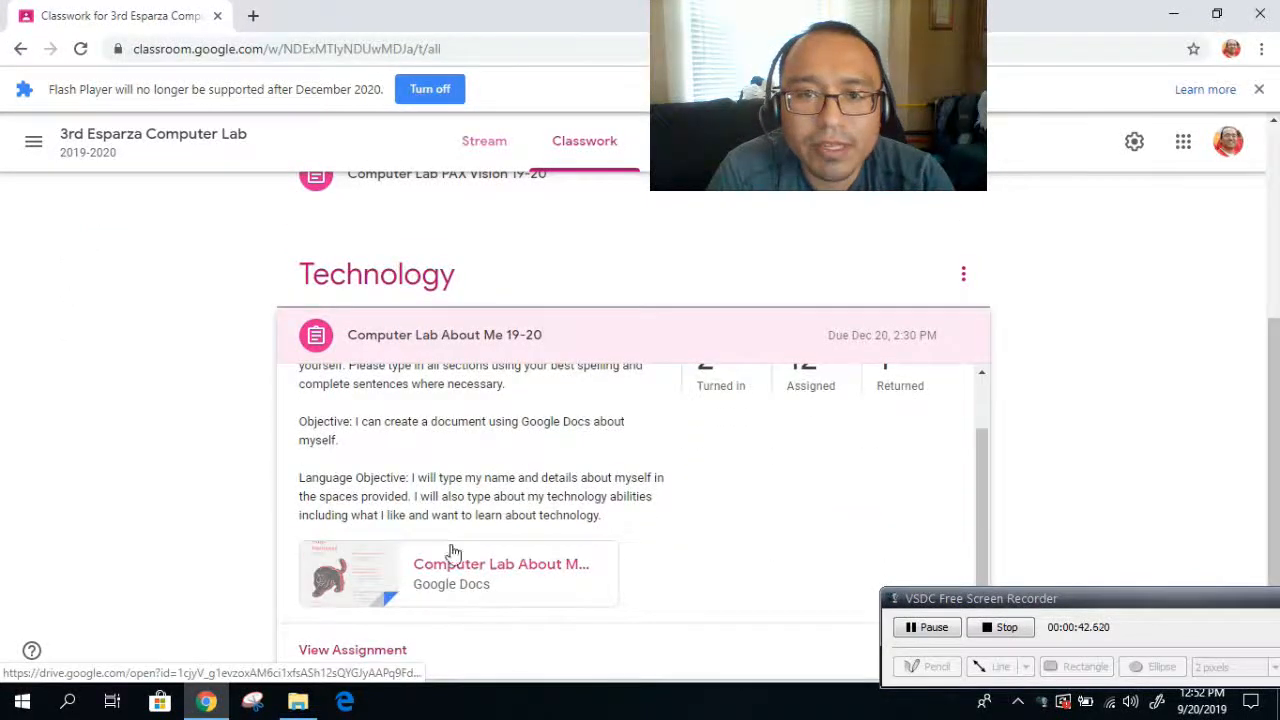
left_click(415, 582)
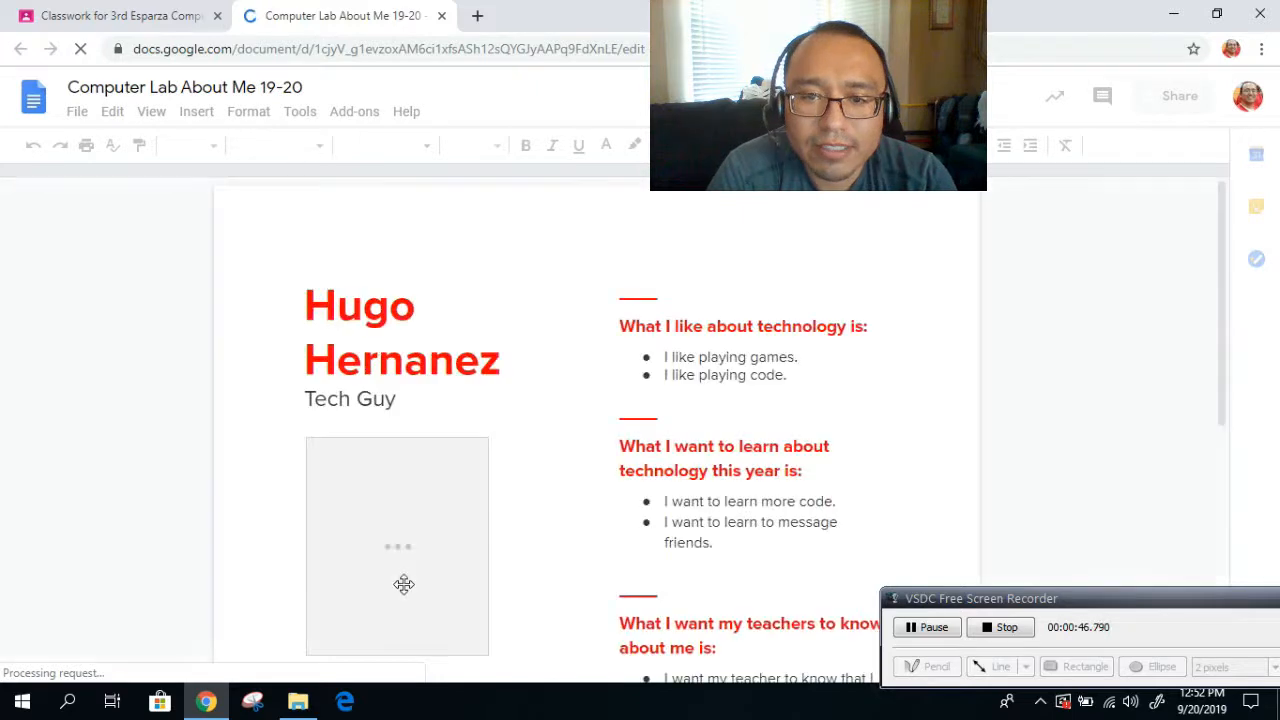
- Delete the full name from the large red heading of the About Me document
double_click(368, 308)
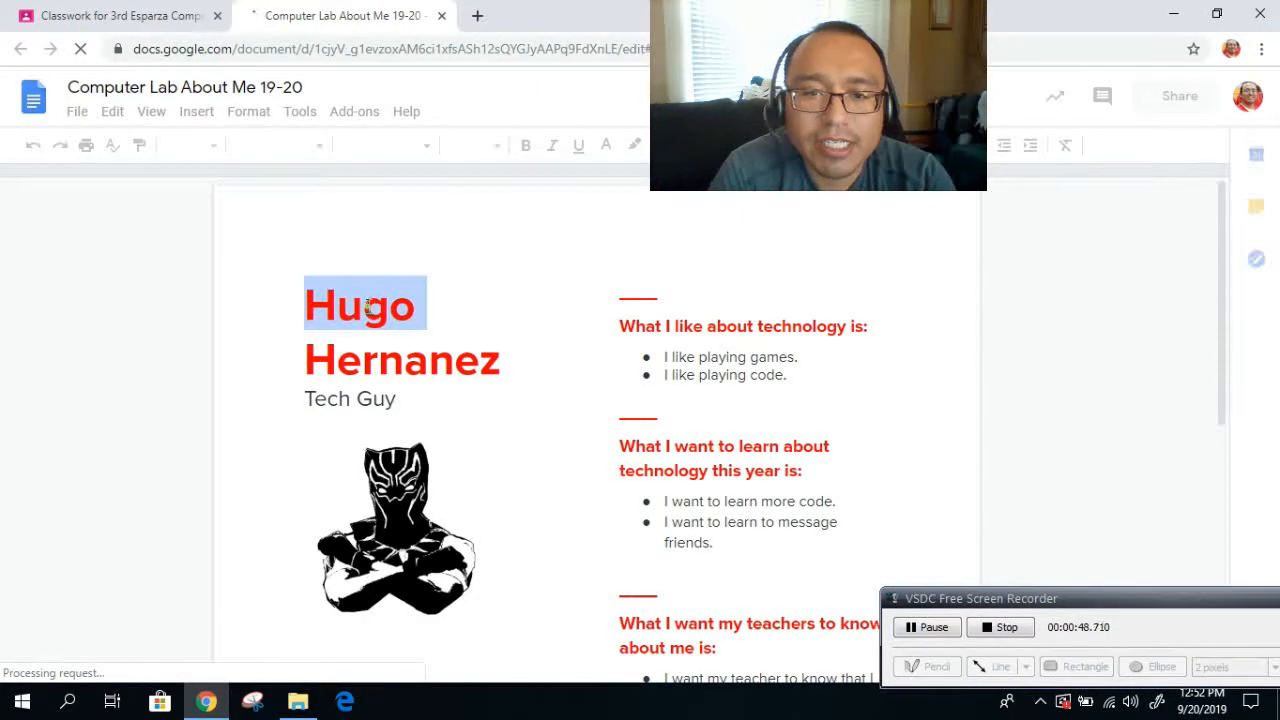
triple_click(492, 362)
left_click(502, 364)
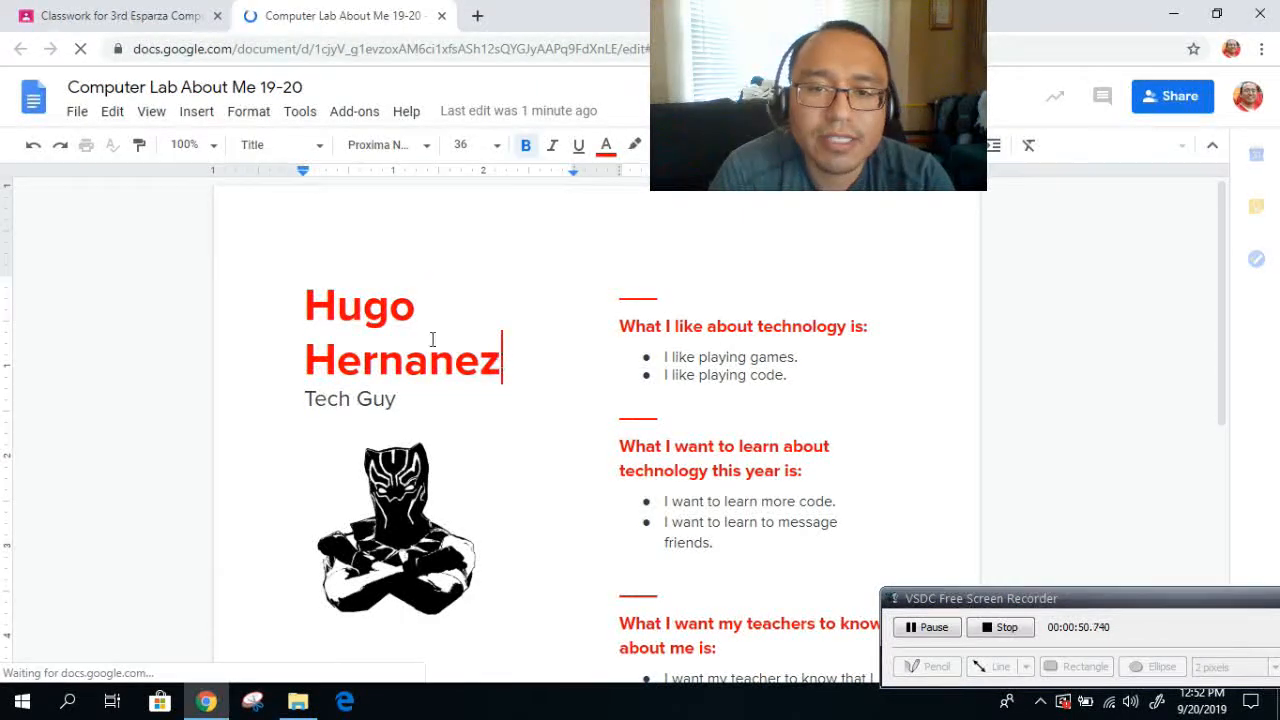
left_click_drag(500, 362, 306, 300)
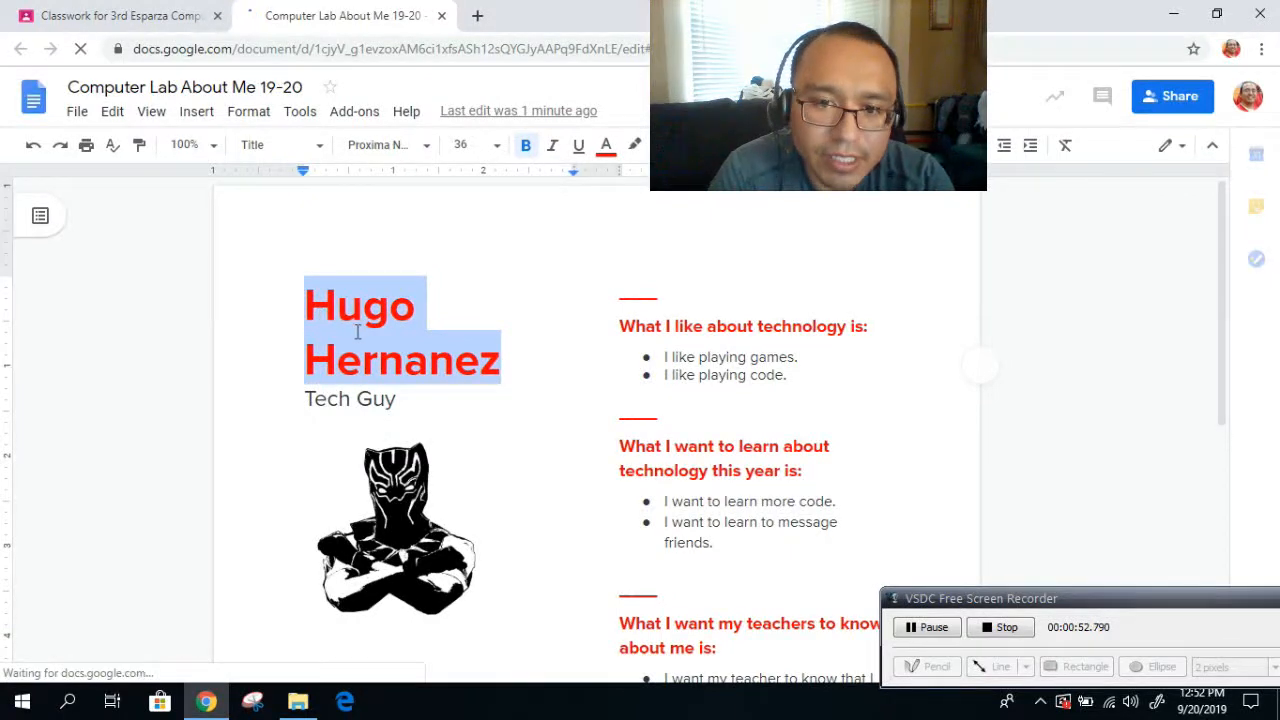
left_click(495, 368)
left_click(377, 358)
key("BackSpace")
key("BackSpace")
key("BackSpace")
key("BackSpace")
key("BackSpace")
key("BackSpace")
key("BackSpace")
key("BackSpace")
key("BackSpace")
key("BackSpace")
key("BackSpace")
key("BackSpace")
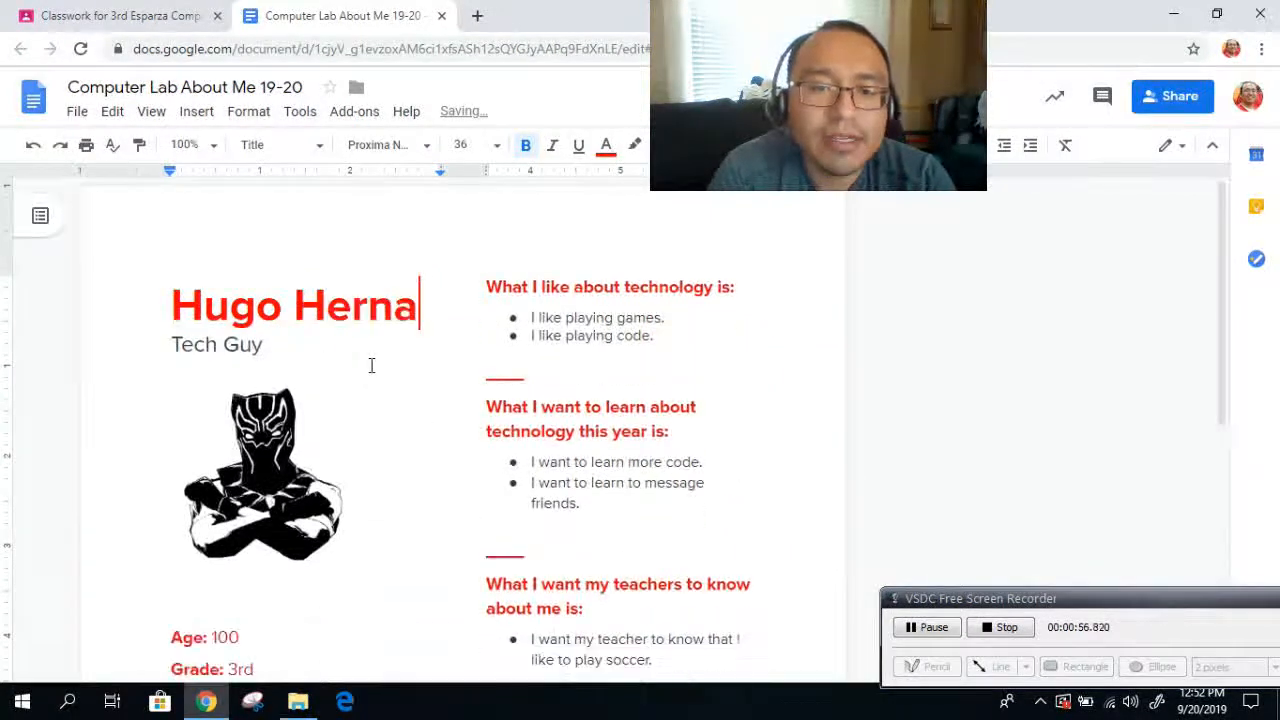
key("BackSpace")
type("Name")
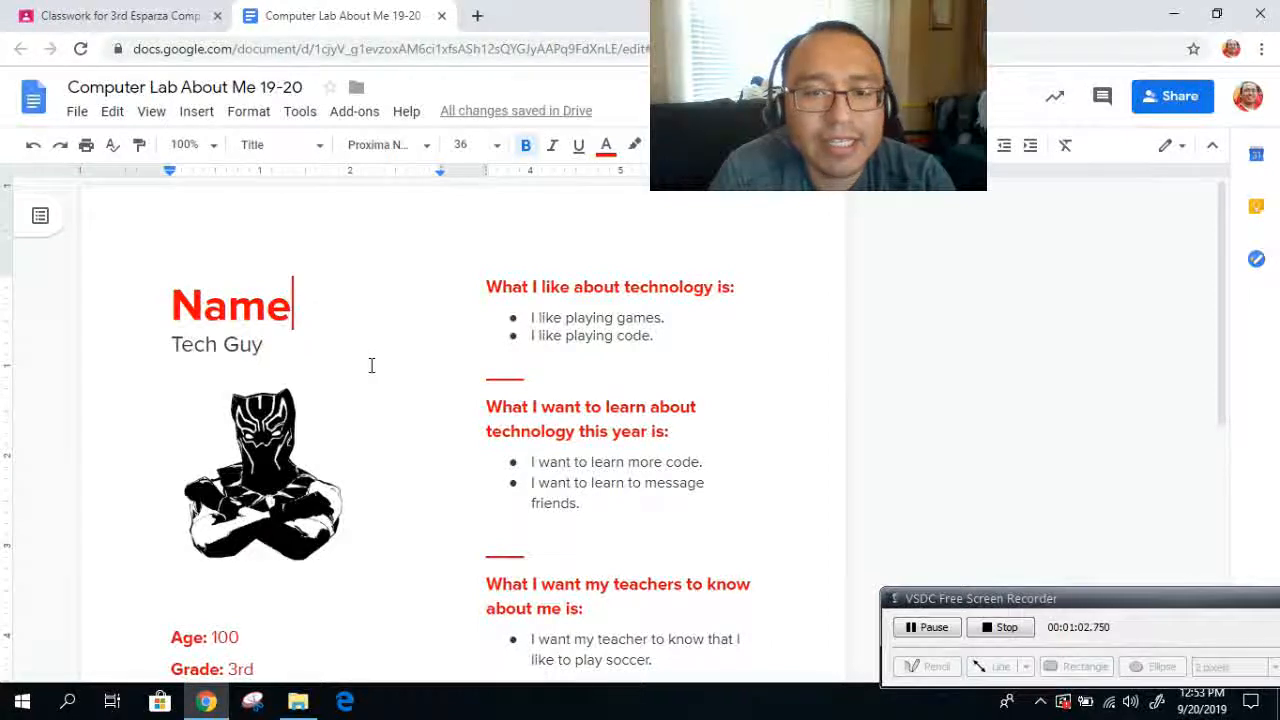
key("BackSpace")
key("BackSpace")
key("BackSpace")
key("BackSpace")
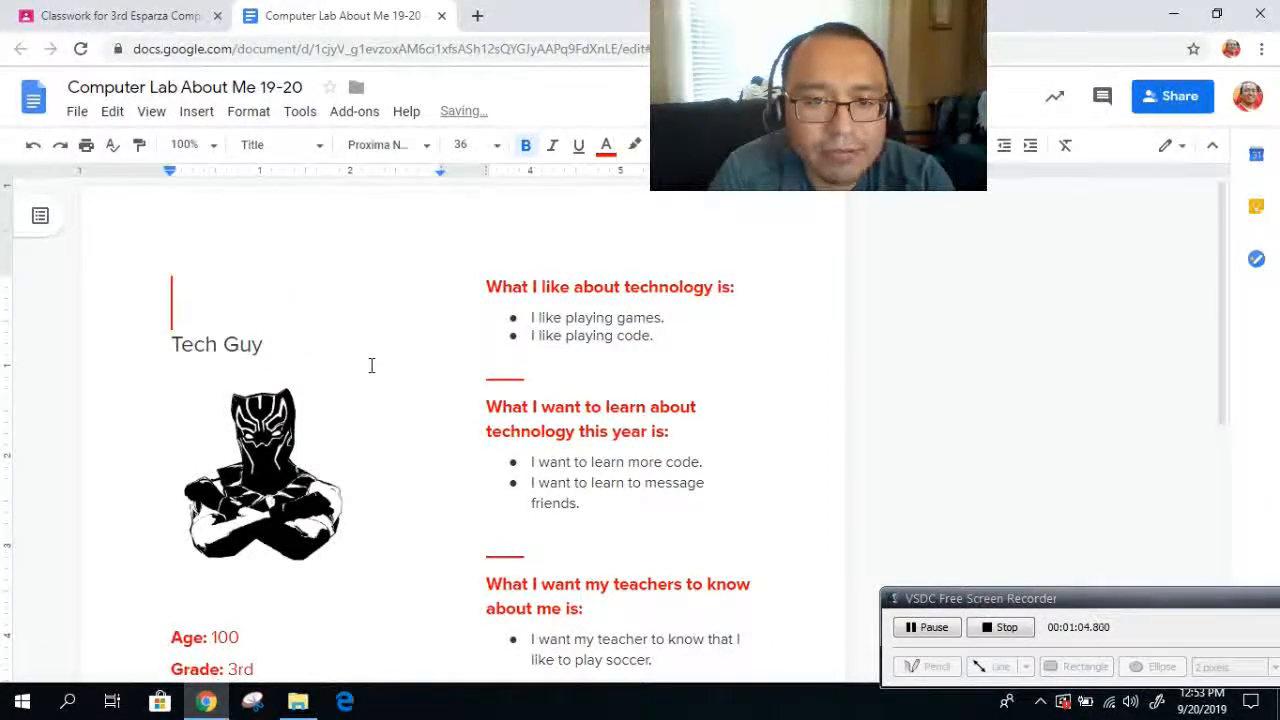
- Enter the teacher's title and surname as the heading, and replace the subtitle below it with "Teacher of Tech"
type("Mr. Hernandez")
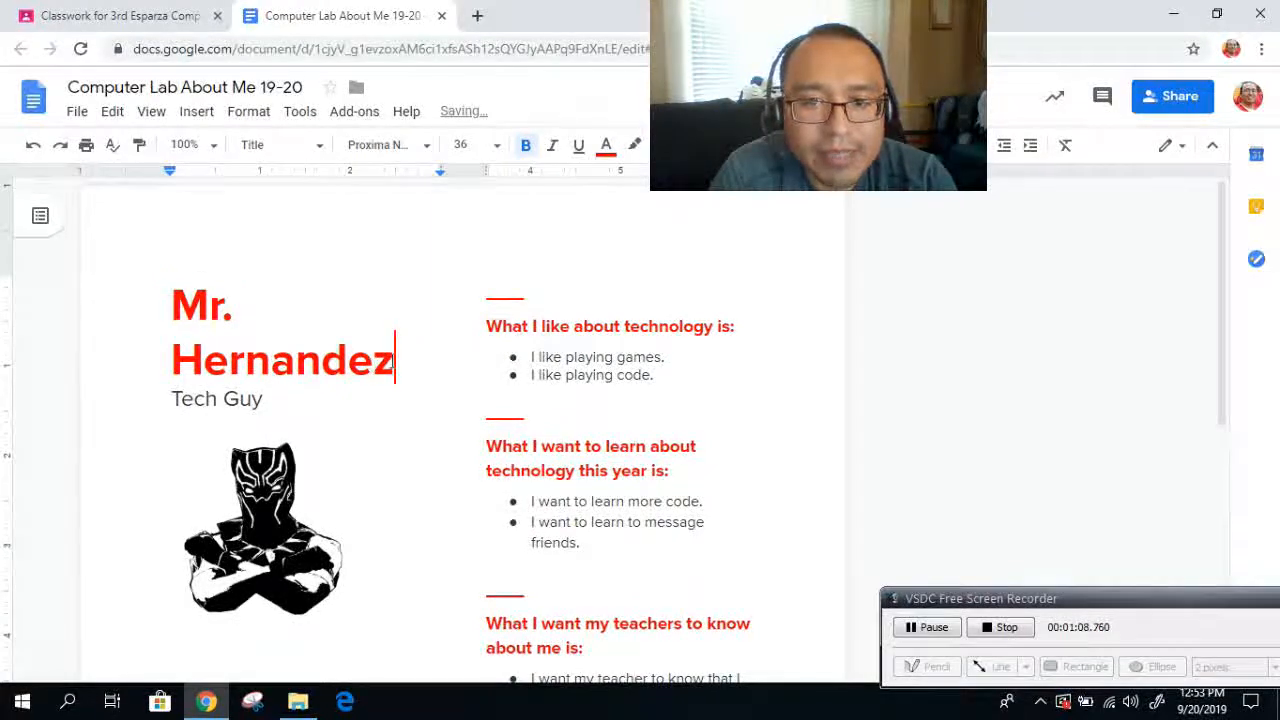
double_click(249, 400)
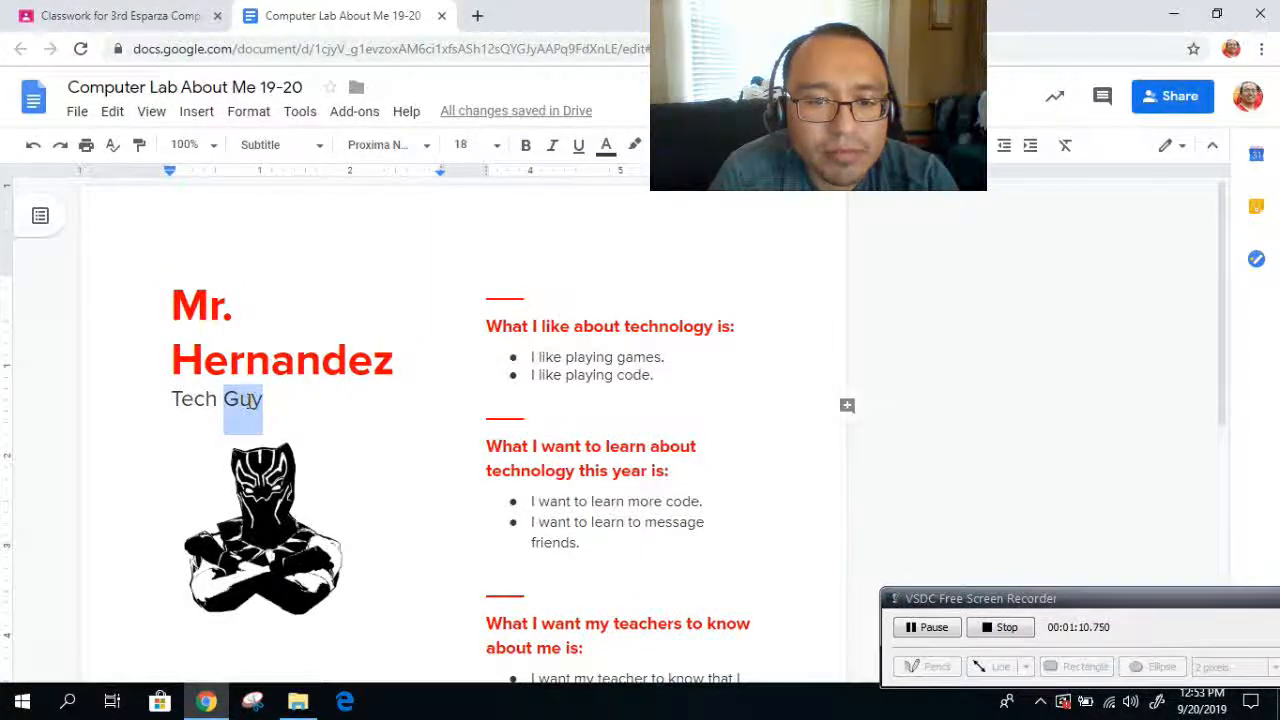
triple_click(240, 400)
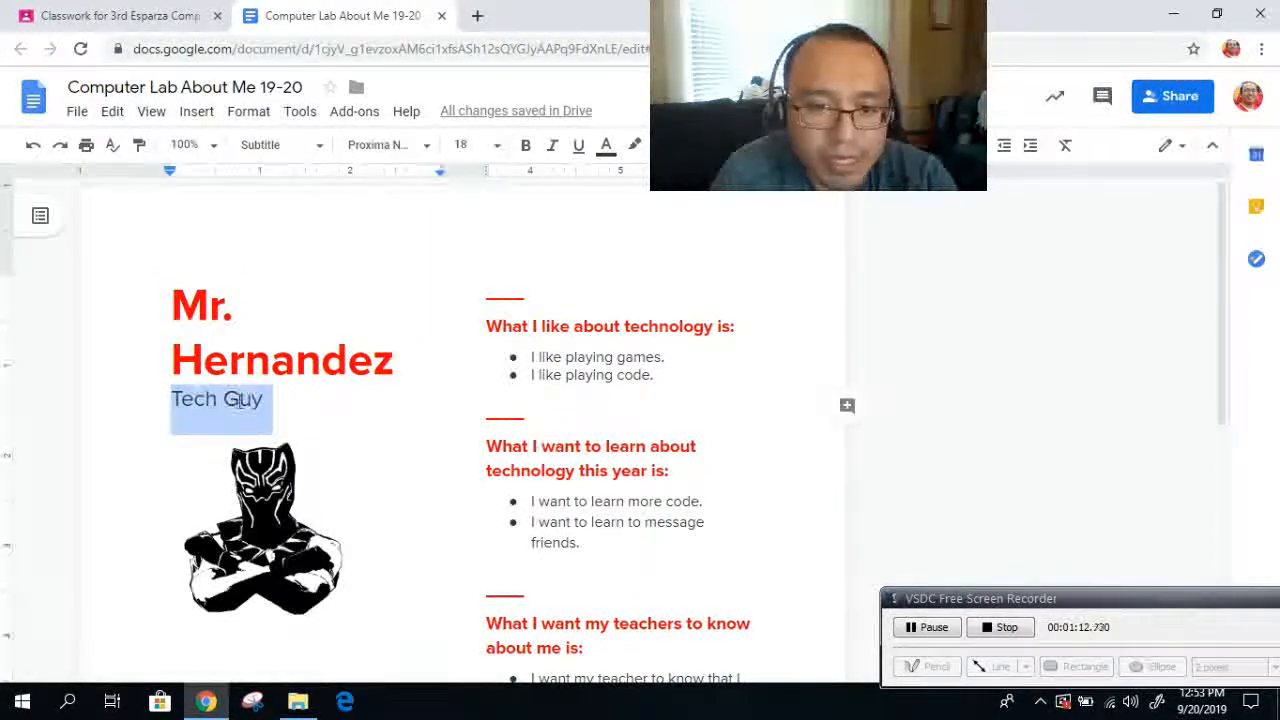
left_click(240, 400)
left_click_drag(263, 401, 163, 398)
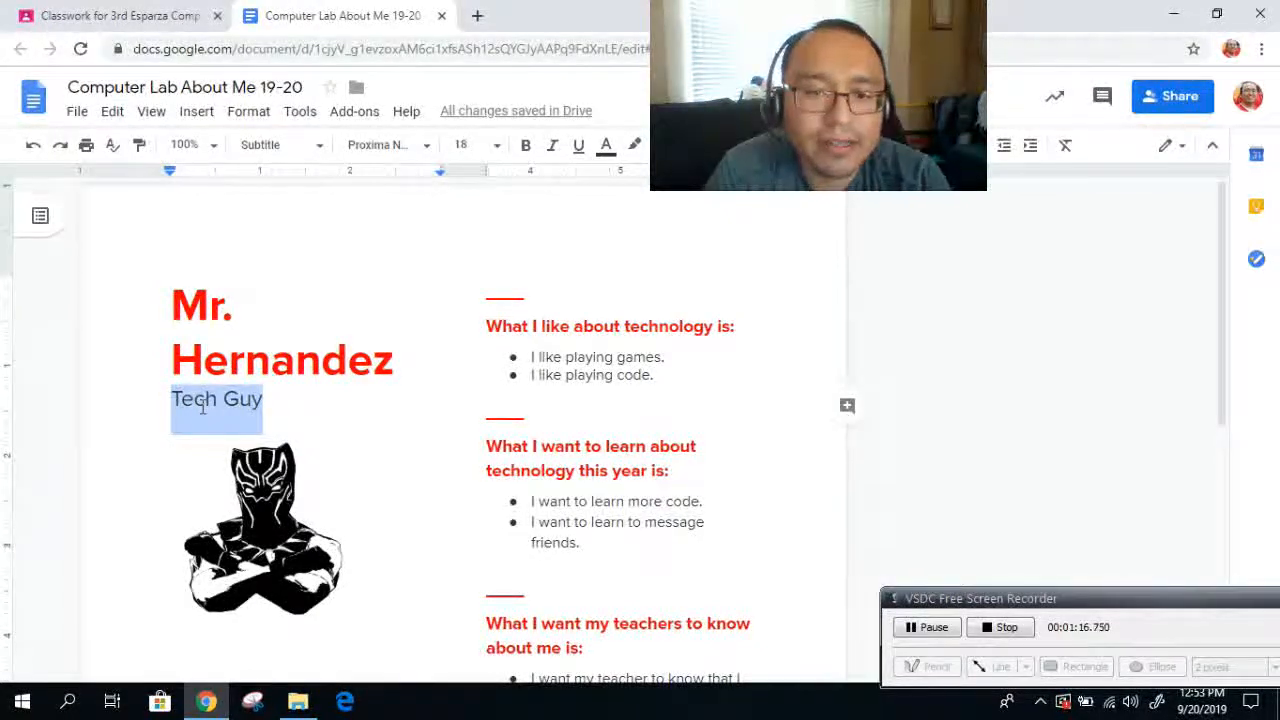
type("Teacher of")
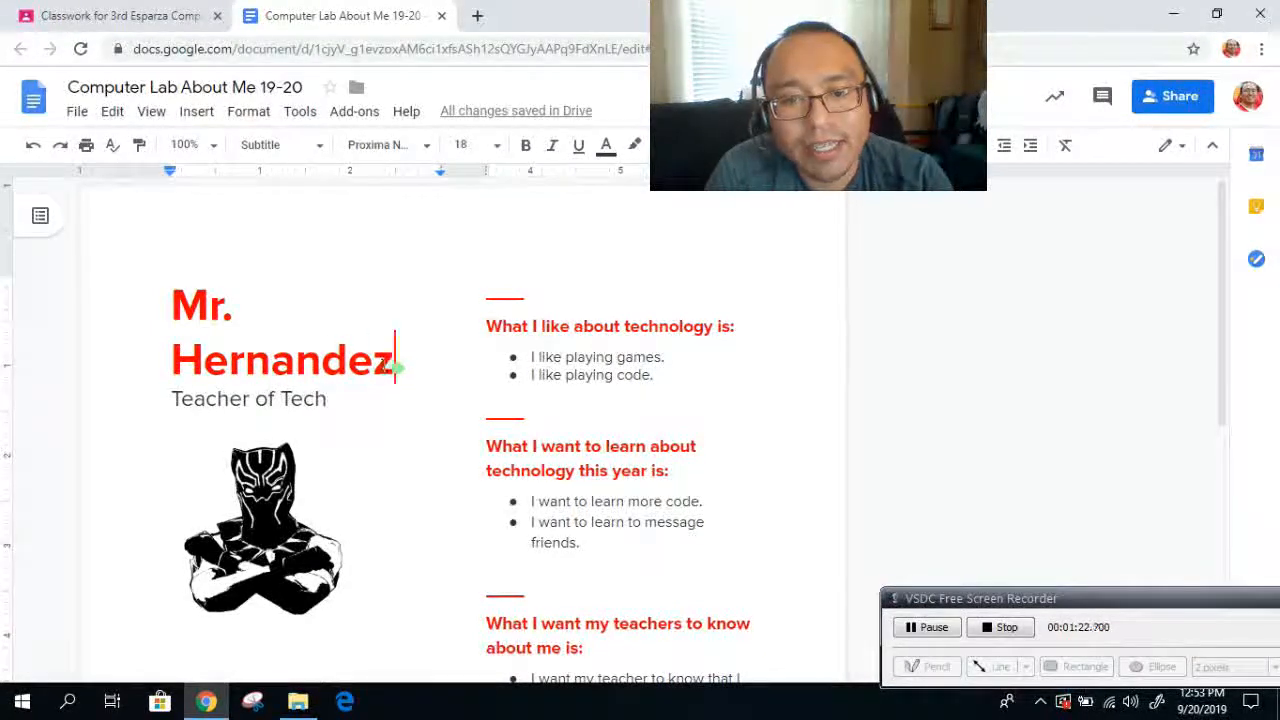
- Format the whole name heading with font size 24 and the Pacifico font
left_click_drag(397, 363, 300, 285)
triple_click(287, 352)
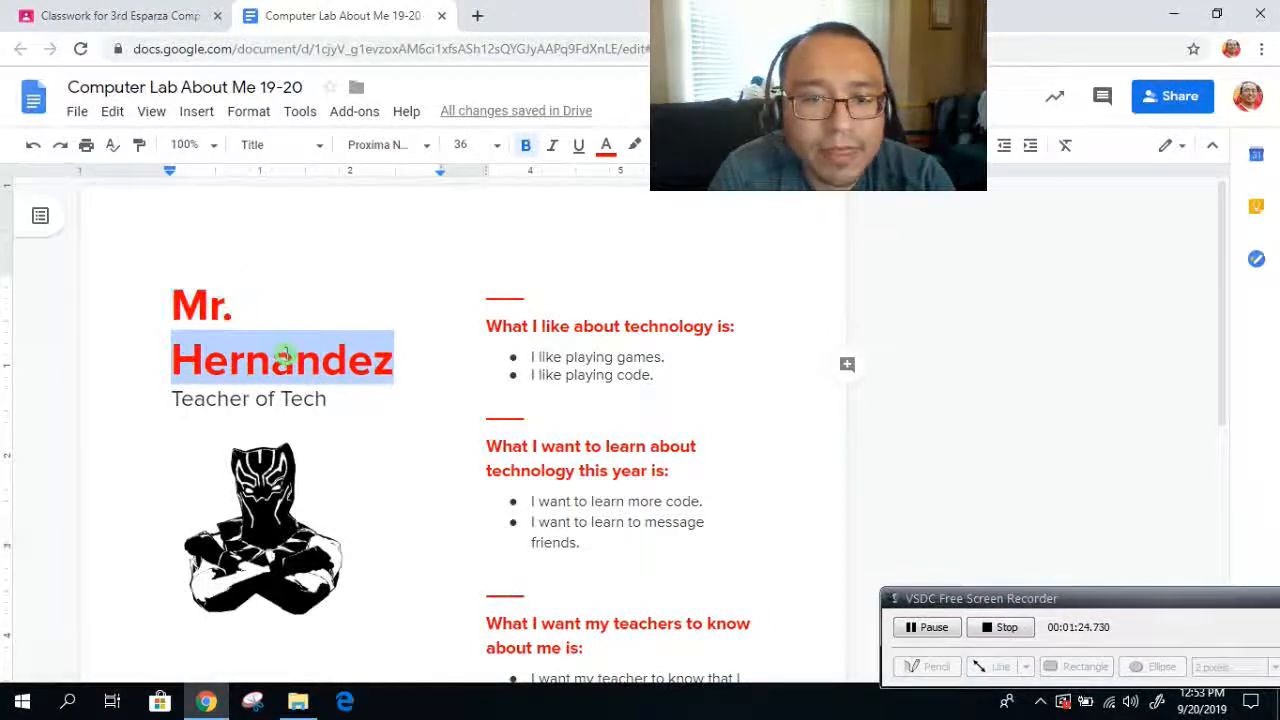
left_click(499, 152)
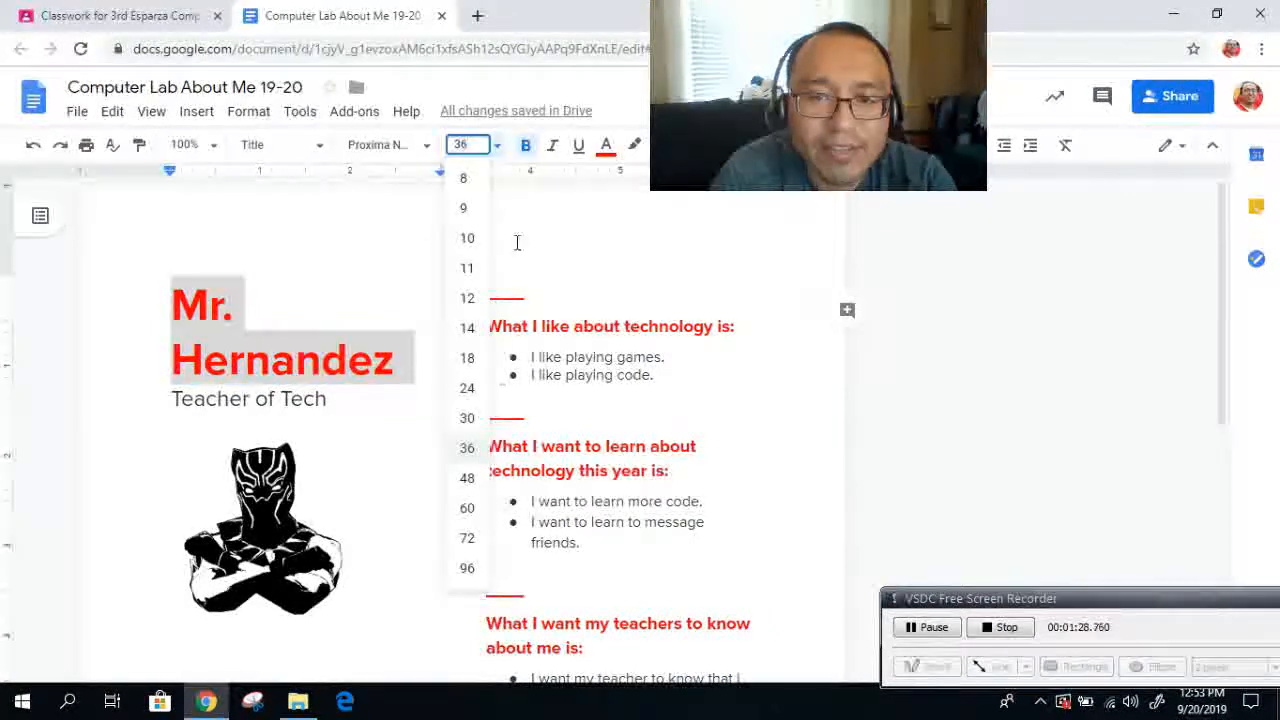
left_click(469, 392)
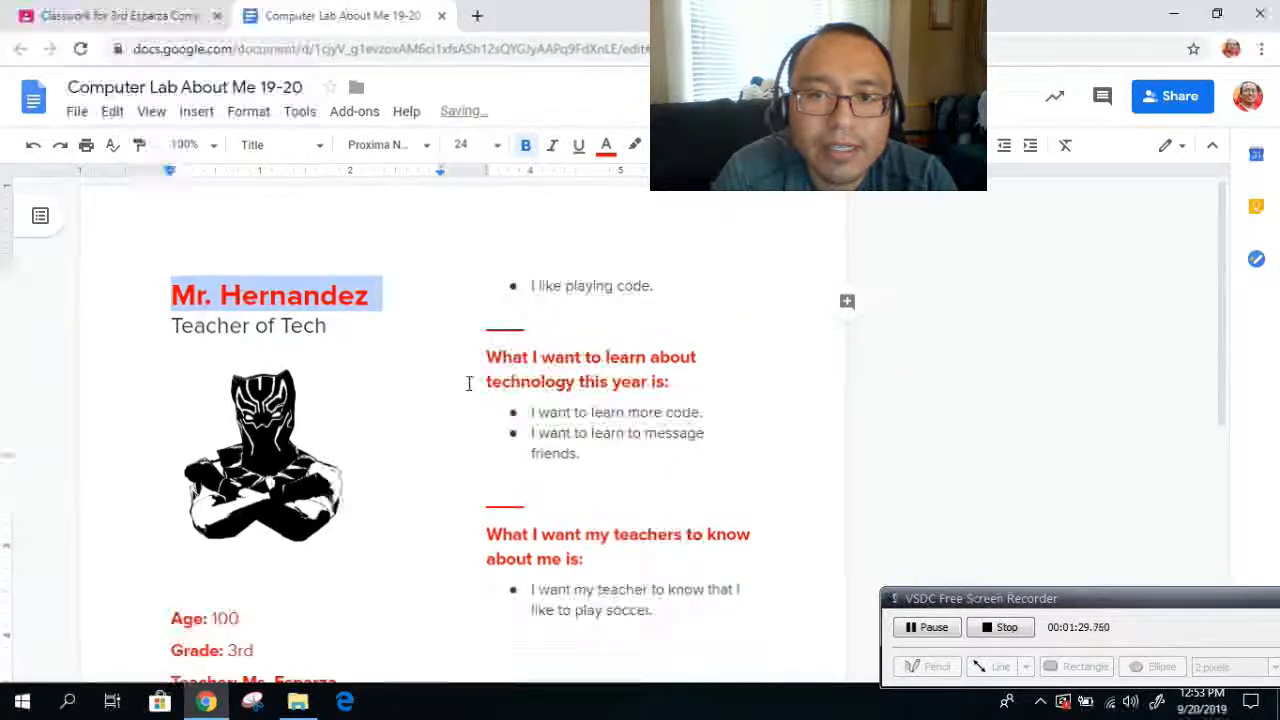
left_click(428, 148)
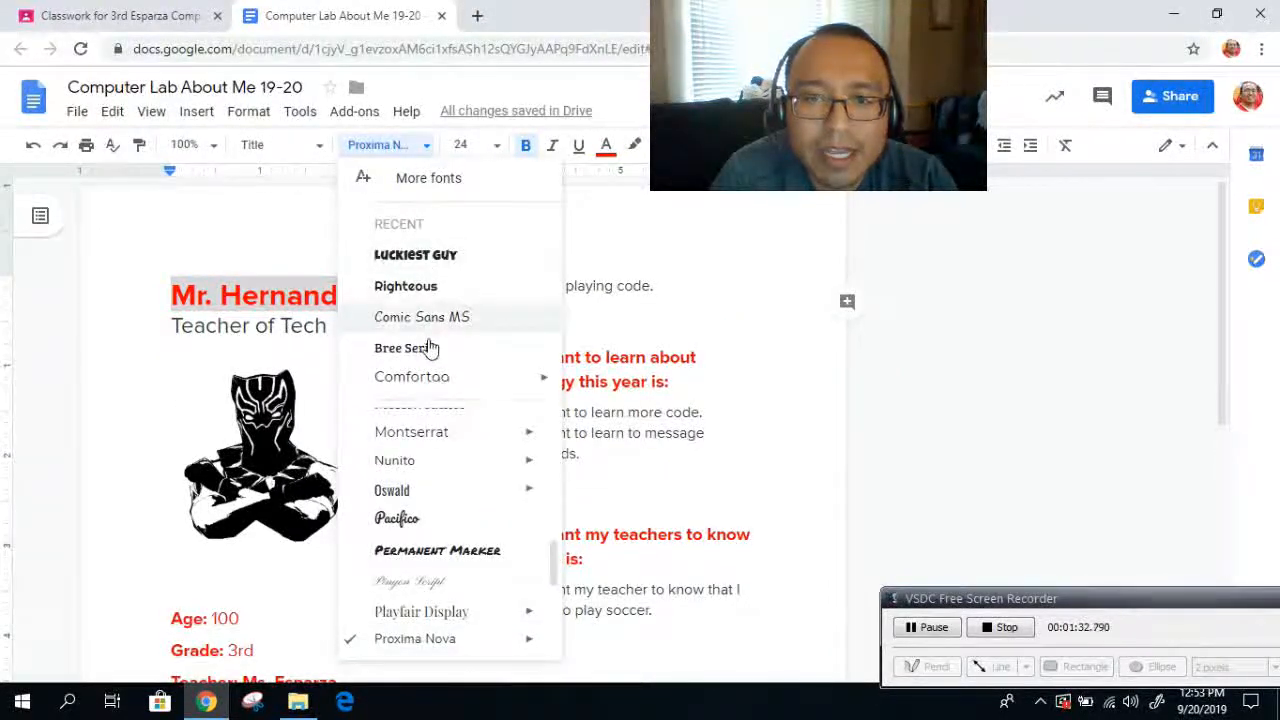
left_click(409, 540)
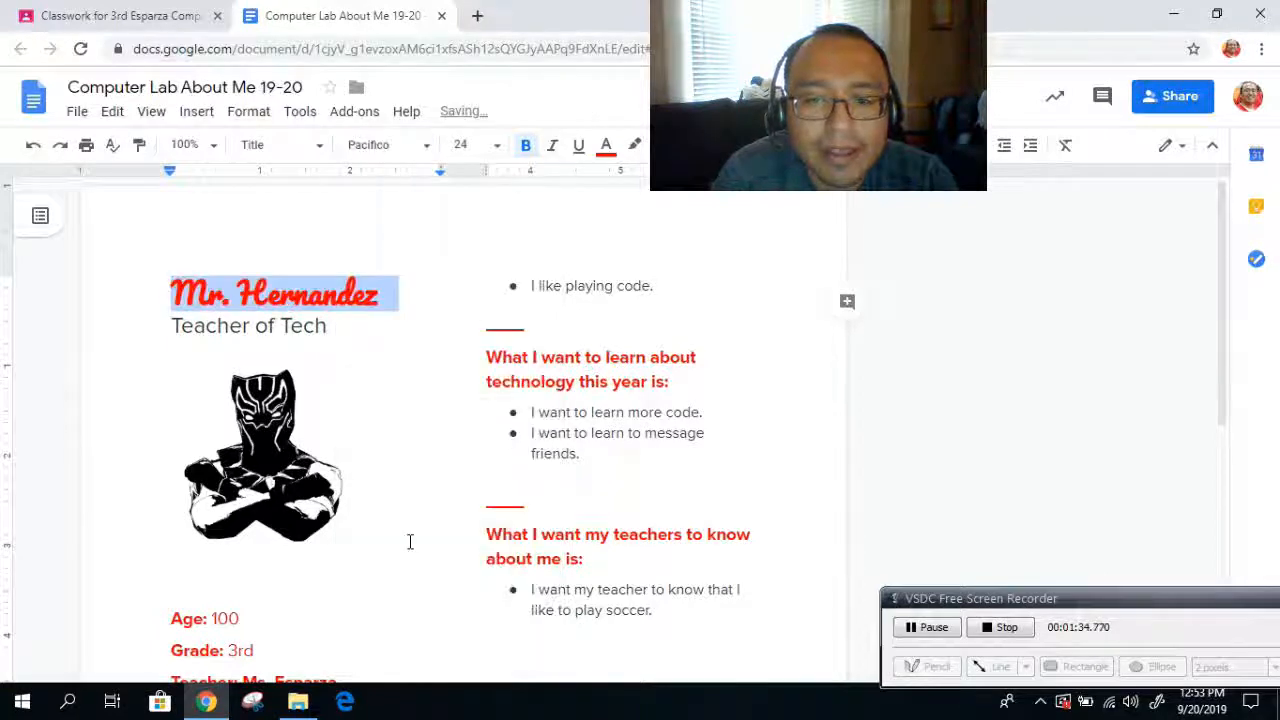
- Try toggling bold, italic and underline on the name heading, restoring each original setting
left_click(498, 146)
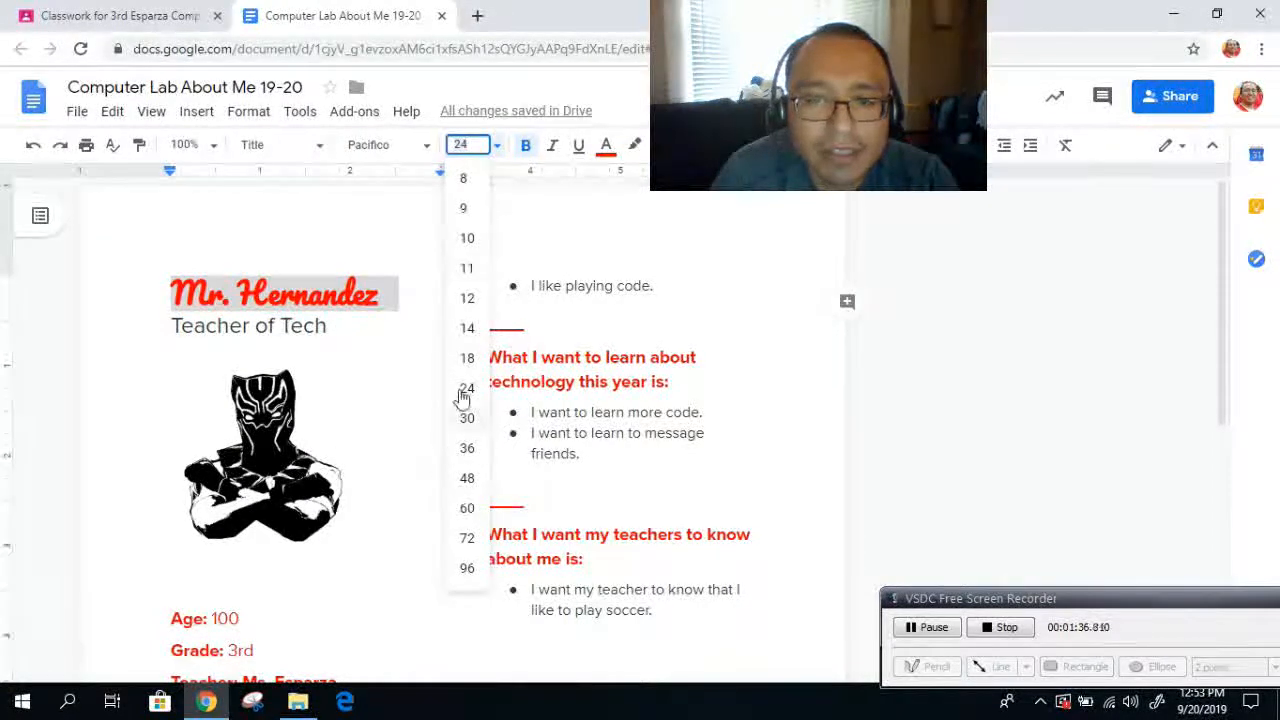
left_click(495, 154)
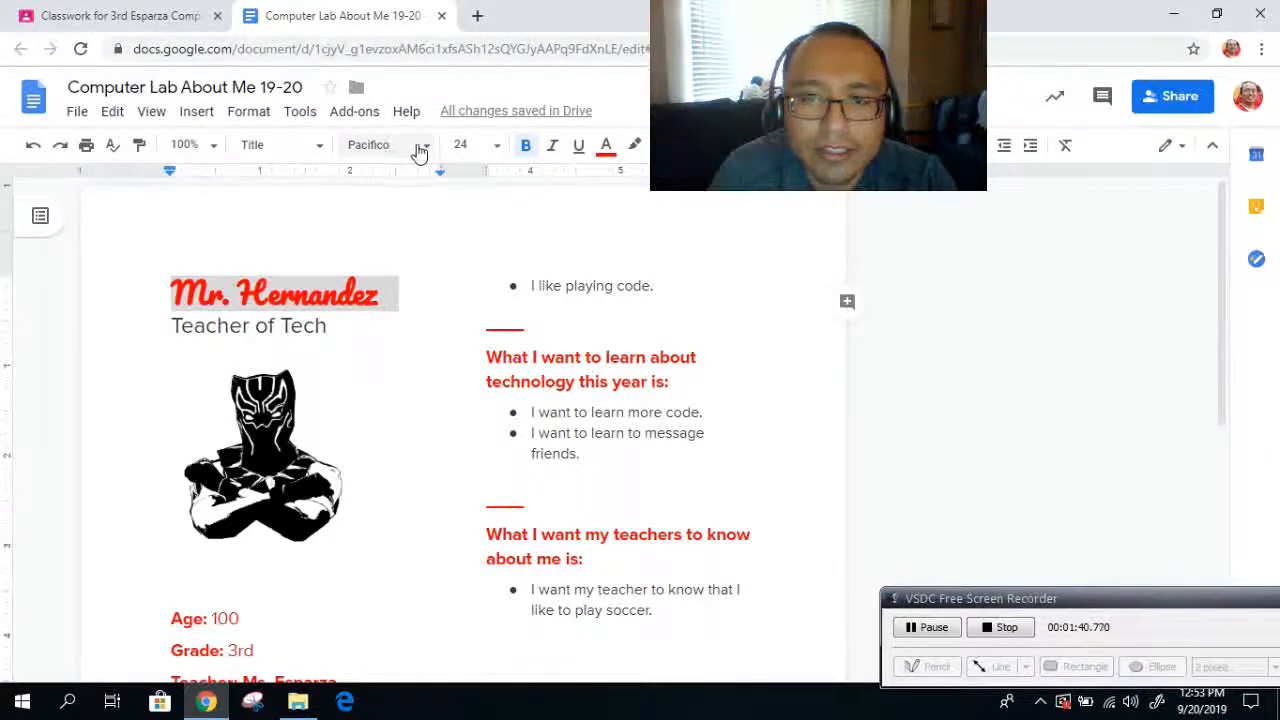
left_click(527, 147)
left_click(529, 150)
left_click(529, 150)
left_click(529, 150)
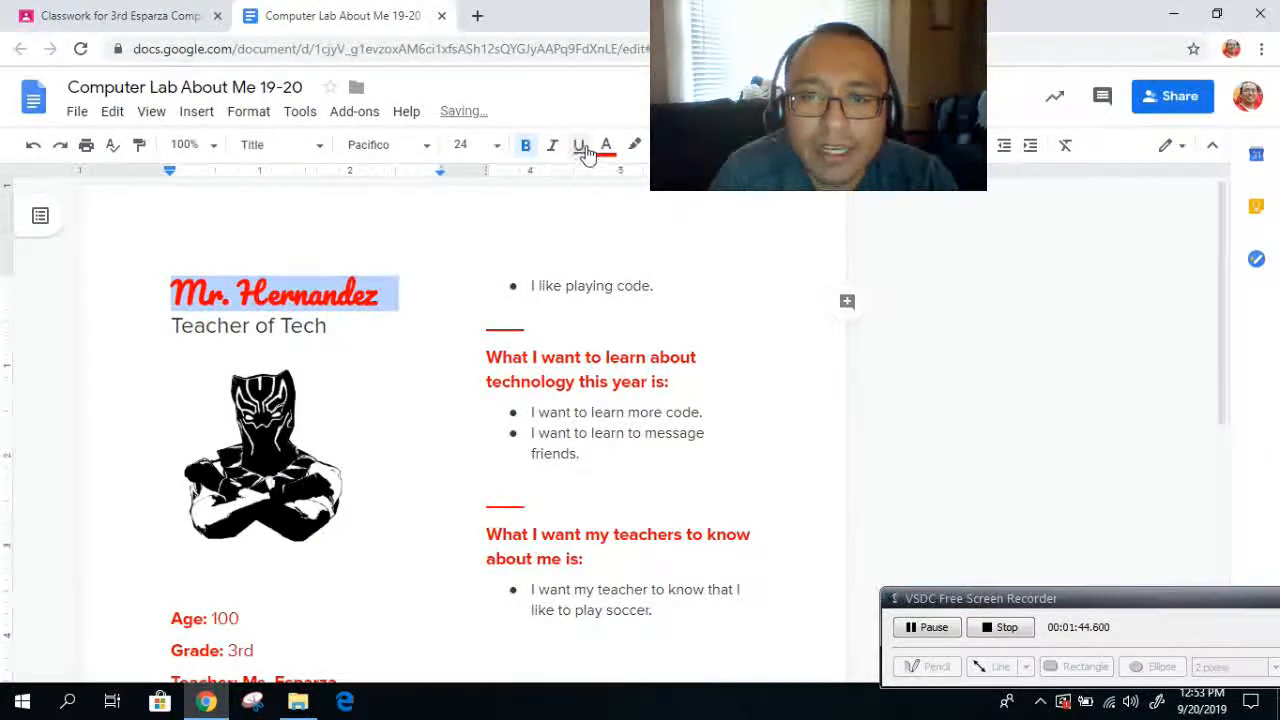
left_click(552, 150)
left_click(552, 150)
left_click(577, 149)
left_click(577, 149)
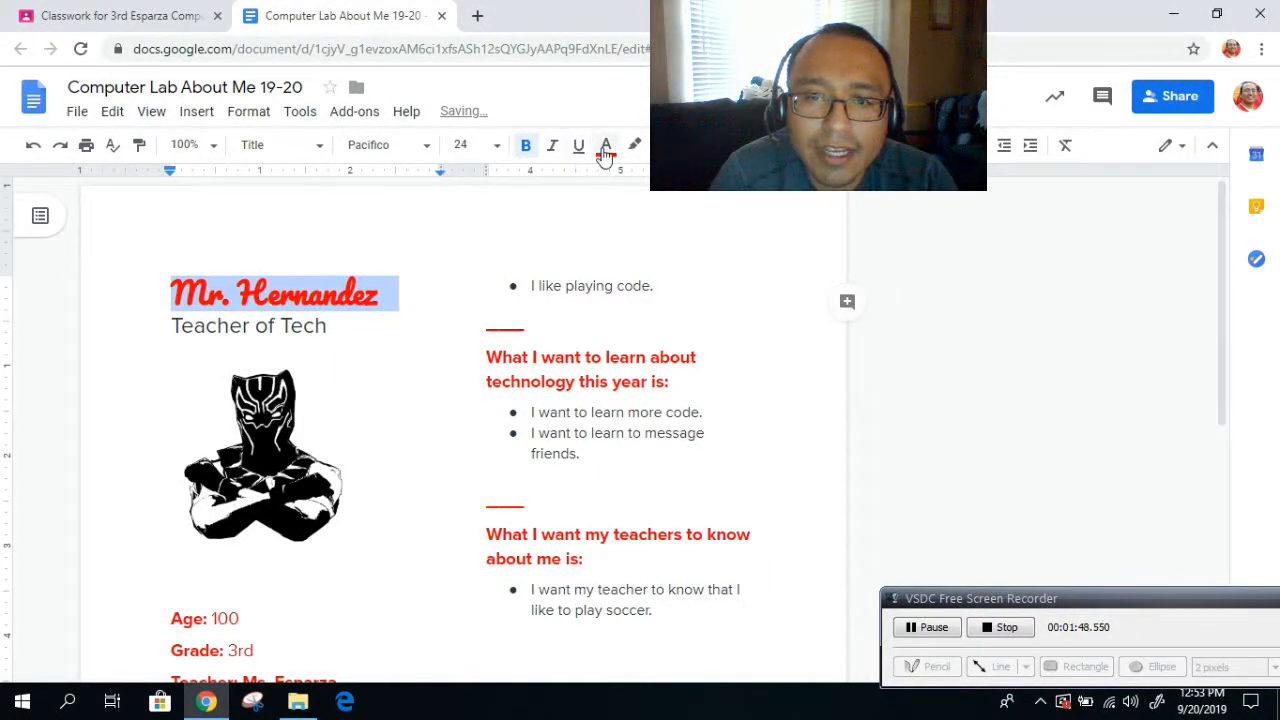
- Change the name heading's text color to blue
left_click(605, 148)
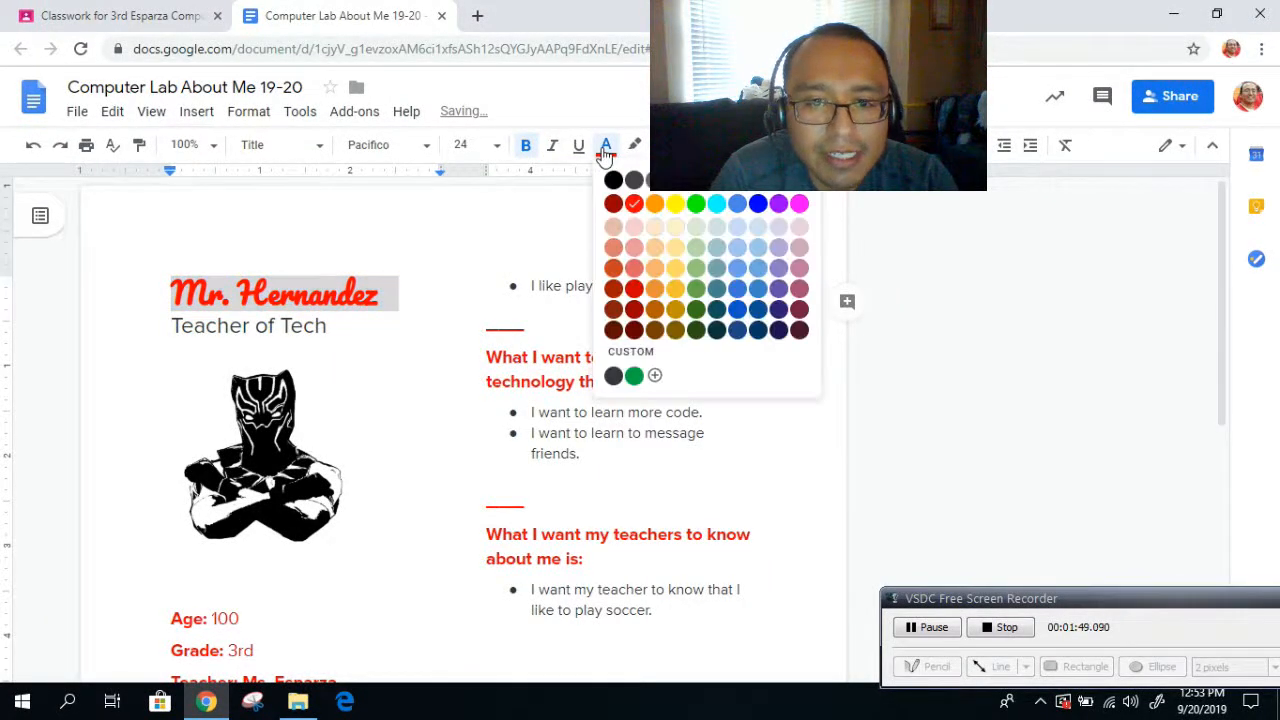
left_click(754, 205)
- Try a yellow highlight on the name heading and undo it
left_click(634, 148)
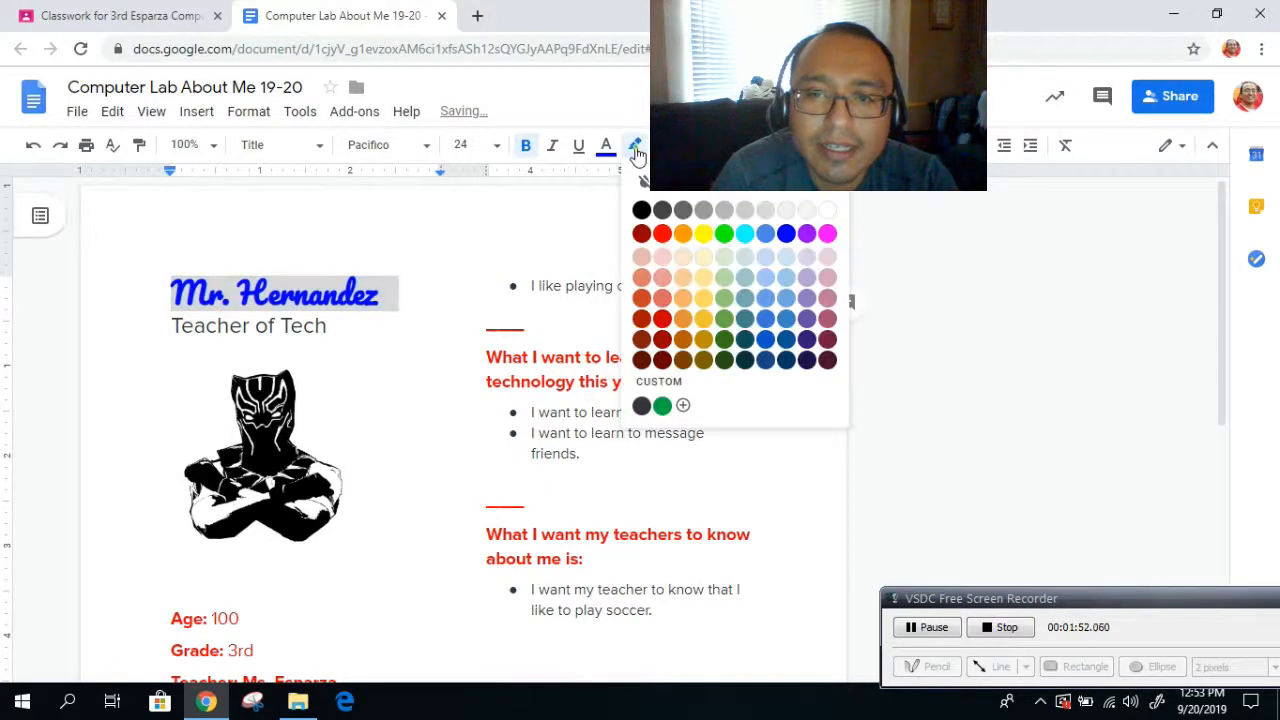
left_click(707, 233)
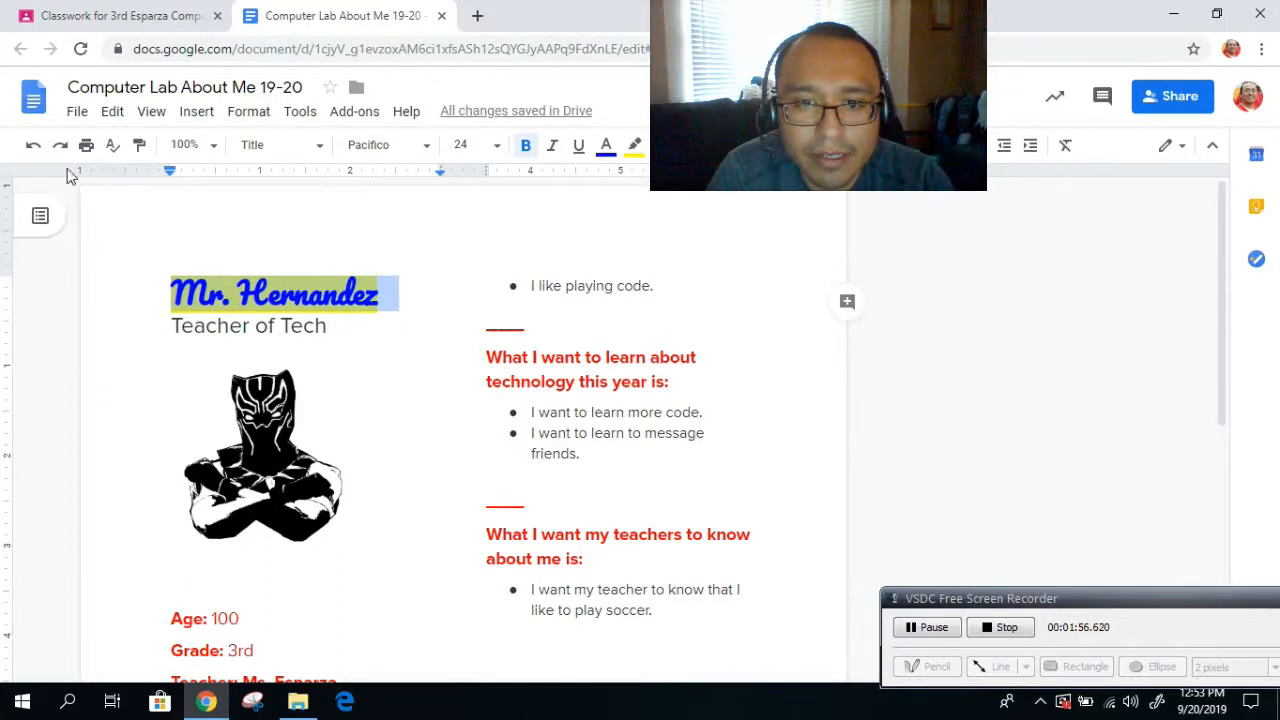
left_click(33, 148)
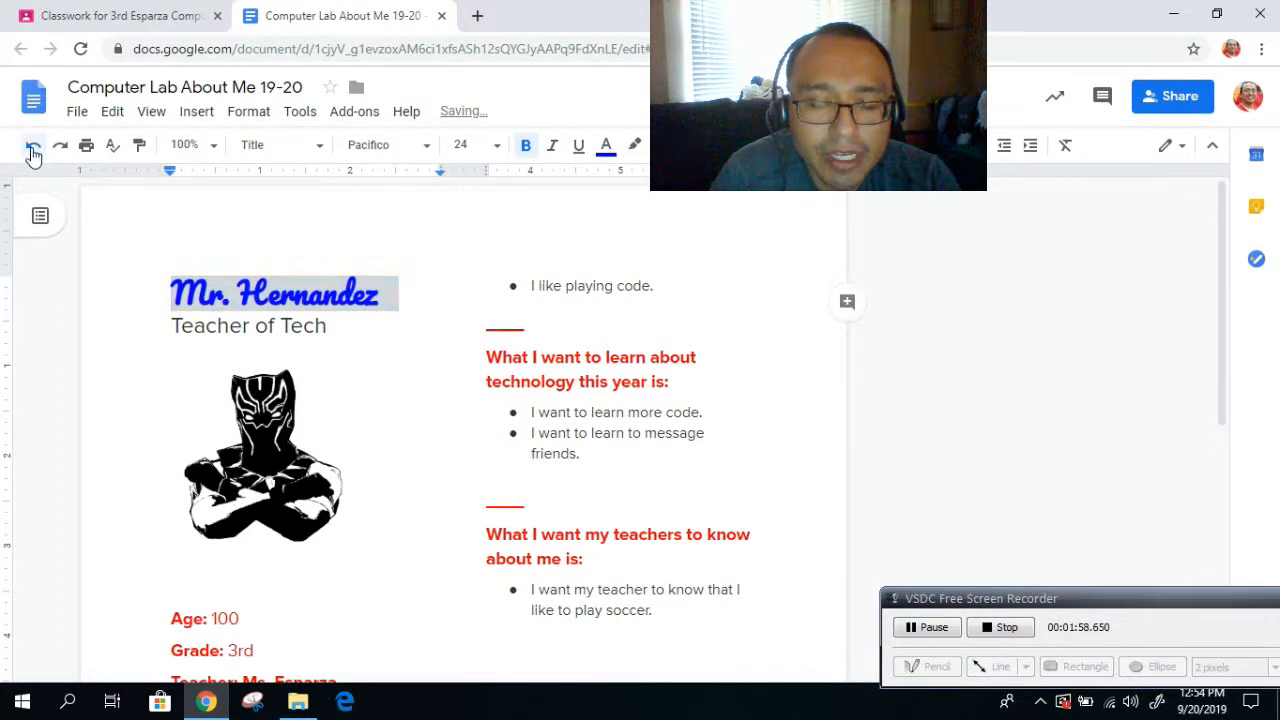
- Undo the blue text color on the name heading
left_click(33, 148)
left_click(33, 148)
left_click(33, 148)
left_click(33, 148)
left_click(33, 148)
left_click(33, 148)
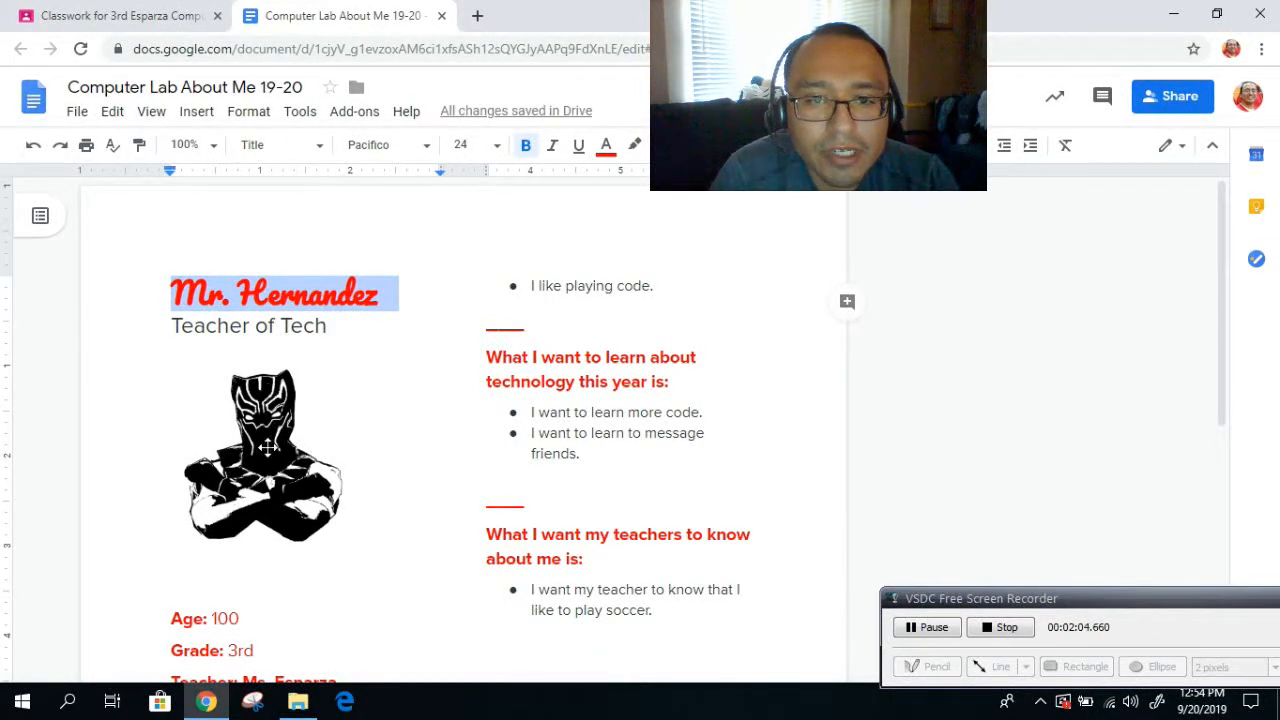
- Change the age to 10 and retype the grade as 3rd
scroll(270, 455, "down", 2)
left_click(240, 432)
triple_click(240, 432)
left_click(242, 432)
key("BackSpace")
key("BackSpace")
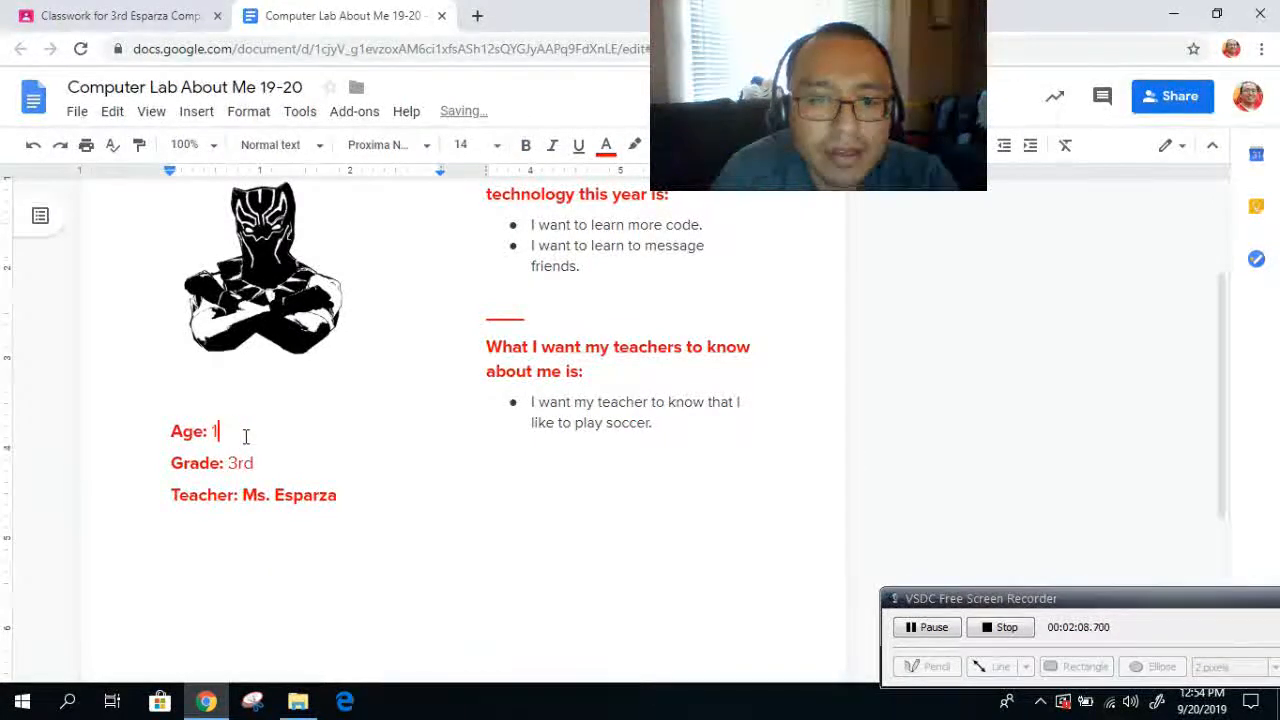
type("0")
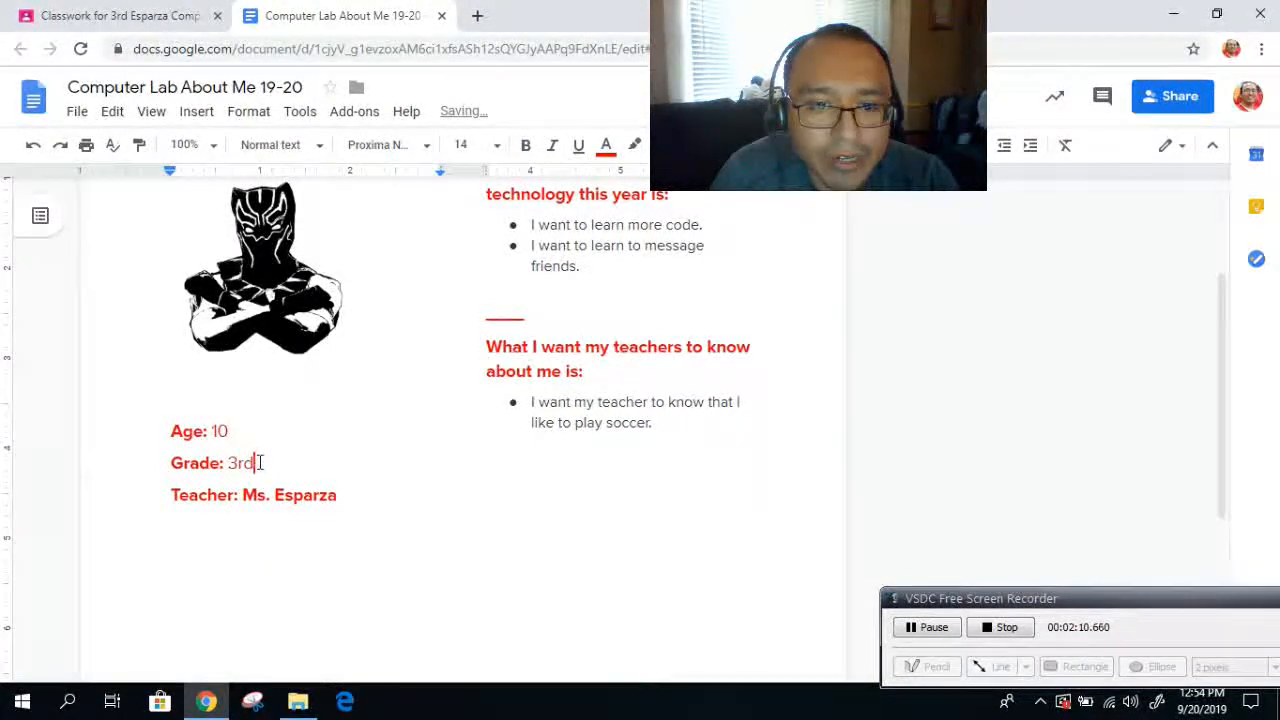
key("BackSpace")
type("3")
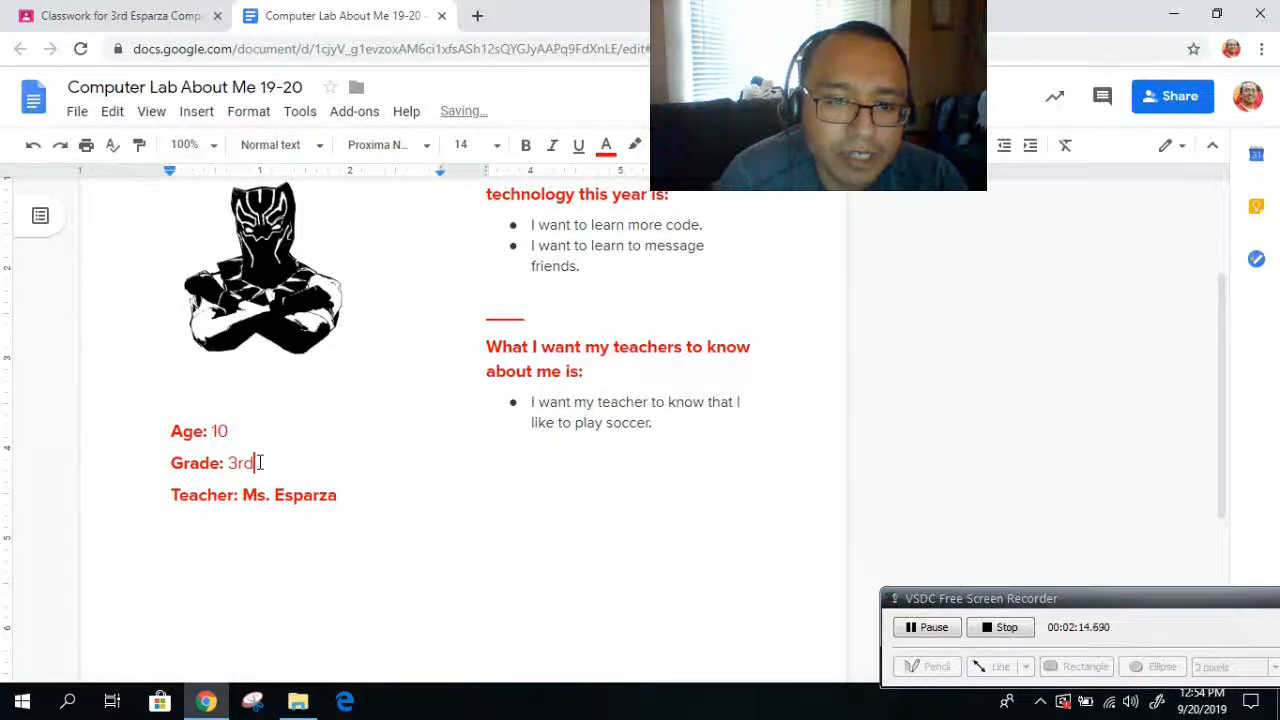
type("rd")
- Replace the teacher's name on the Teacher line, using the title Mrs. before the surname
left_click(343, 495)
key("BackSpace")
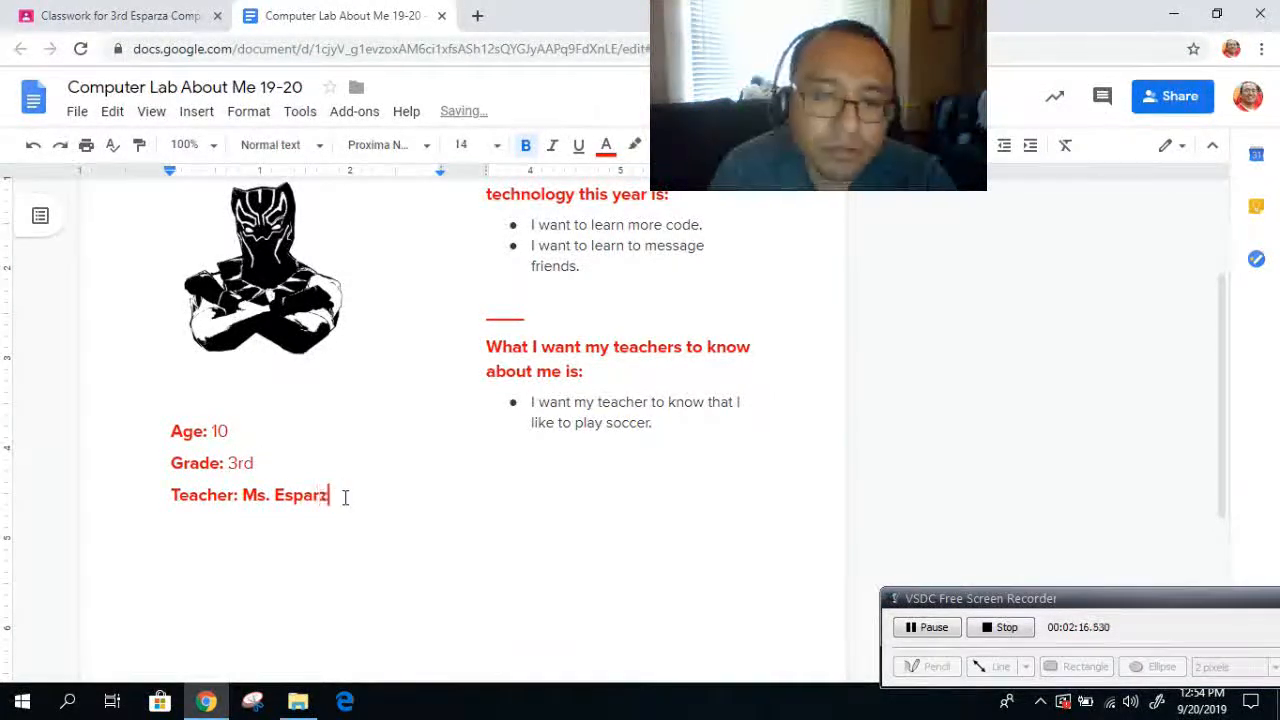
key("BackSpace")
key("BackSpace")
key("BackSpace")
key("BackSpace")
key("BackSpace")
key("BackSpace")
key("BackSpace")
key("BackSpace")
key("BackSpace")
type("Mrs. Esparza")
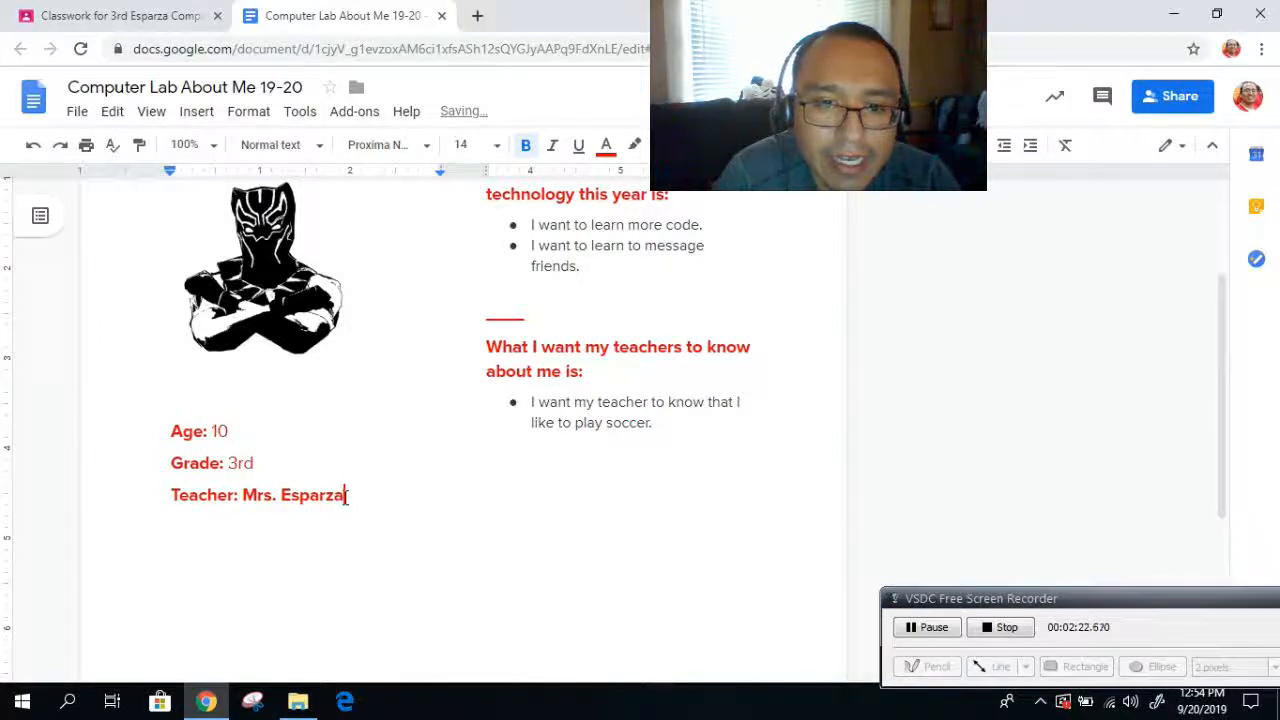
- Add a blank line at the end of the first column to push the "What I like about technology is:" section into the second column
scroll(625, 358, "up", 2)
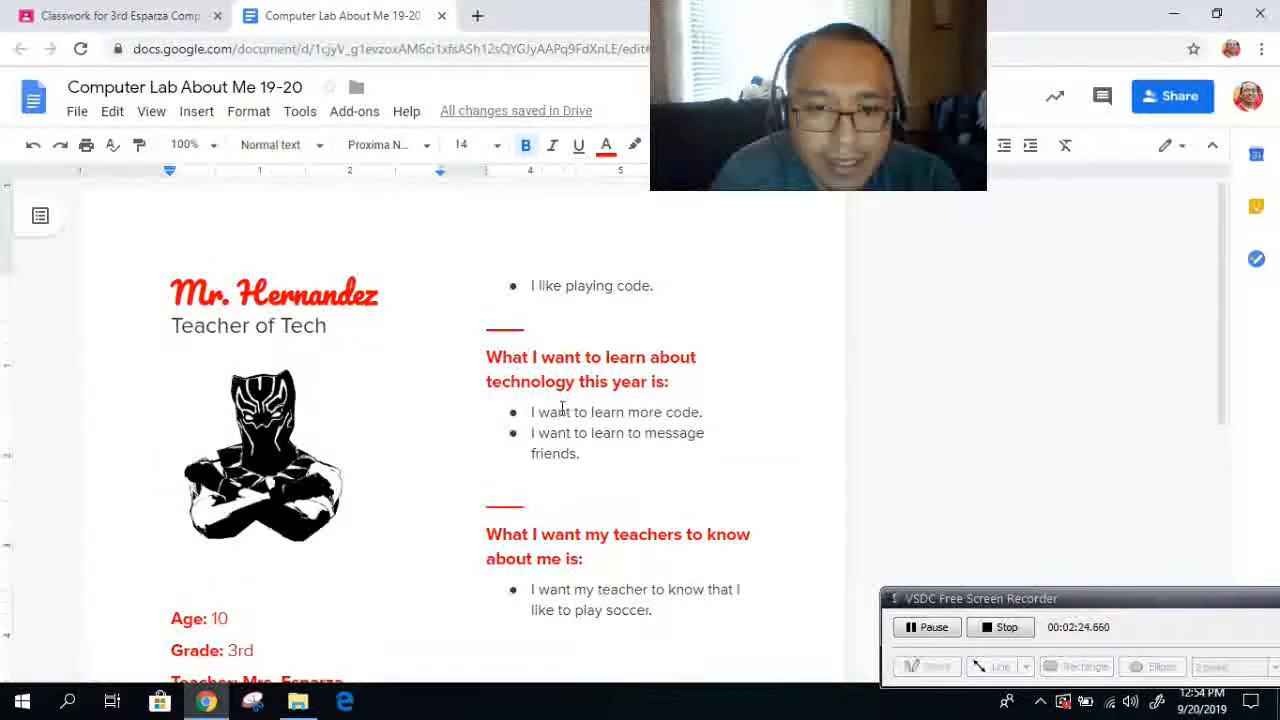
scroll(421, 468, "down", 4)
left_click(182, 605)
key("Return")
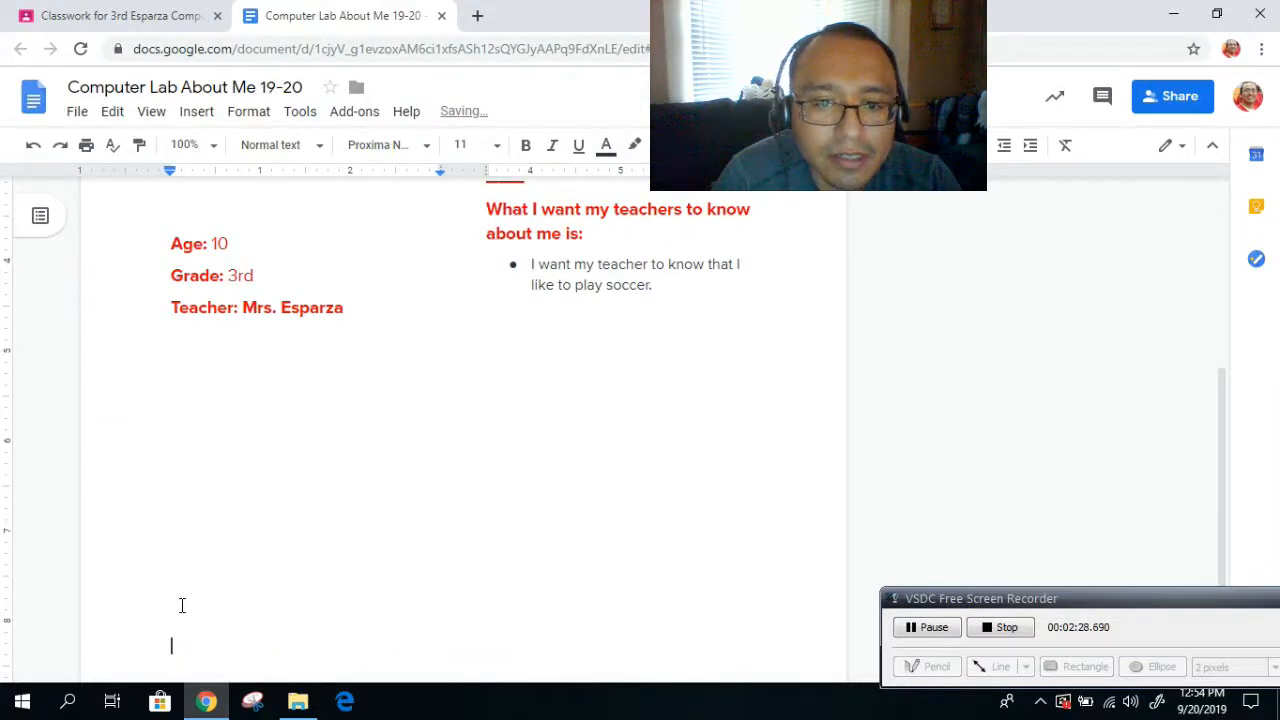
- Replace both bullets under "What I like about technology is:" with the single bullet "I like to practice typing."
scroll(366, 543, "up", 4)
left_click_drag(655, 336, 538, 320)
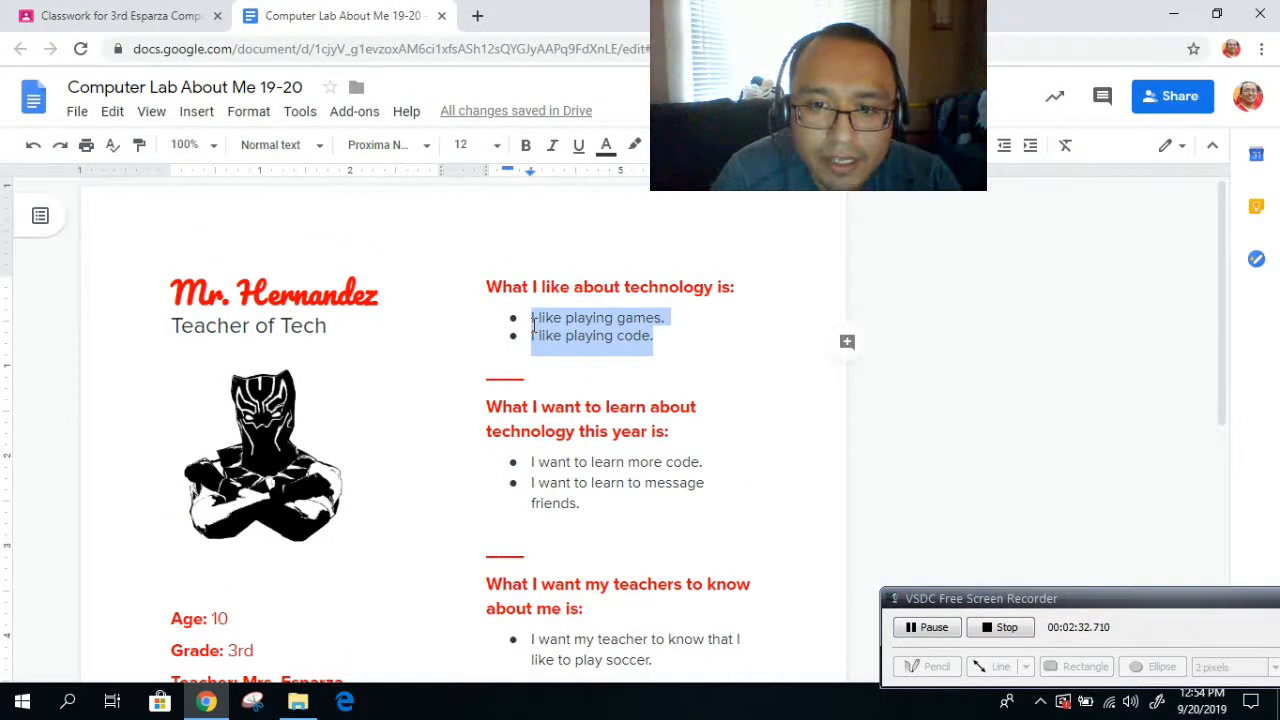
key("BackSpace")
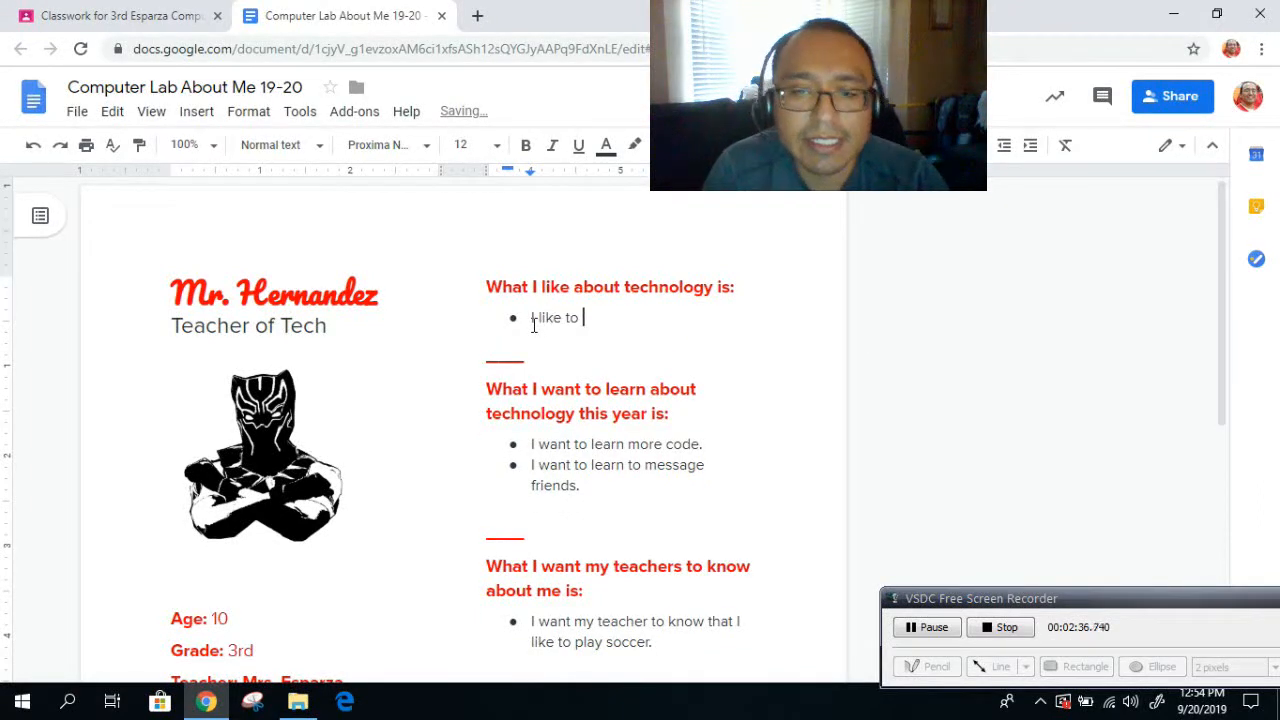
type("like to ")
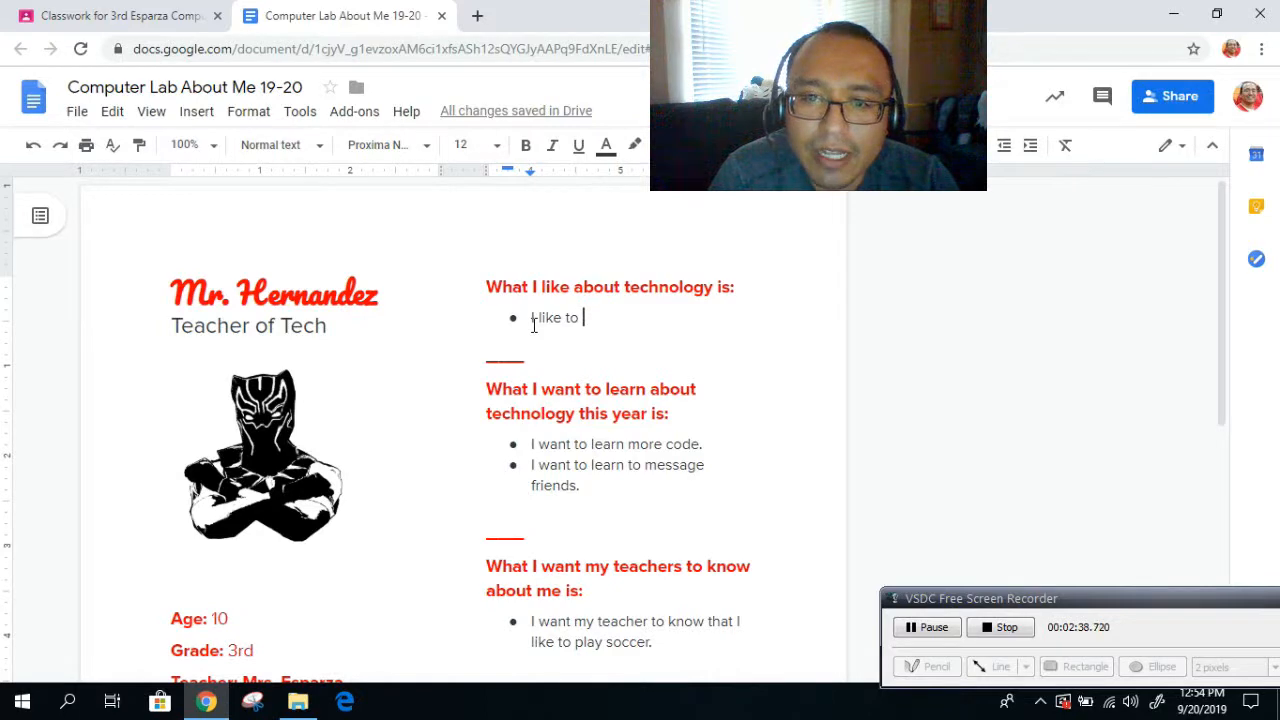
type("practice typing.")
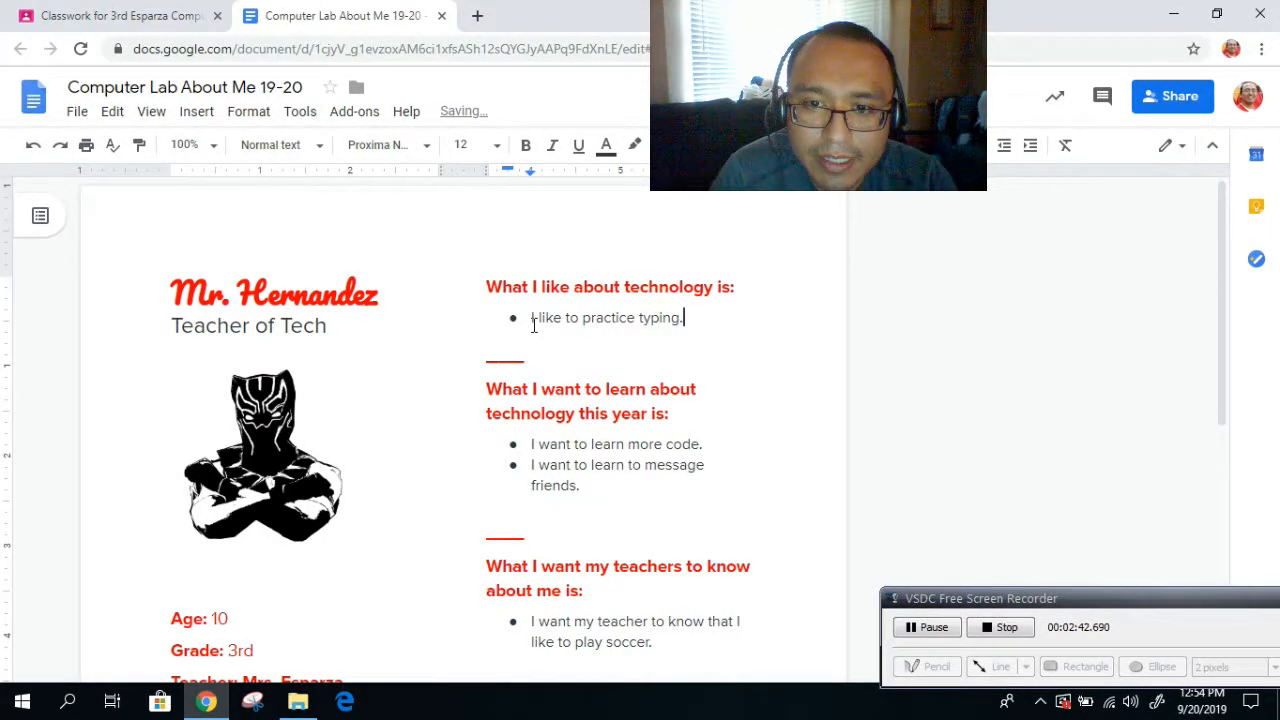
left_click_drag(583, 490, 533, 450)
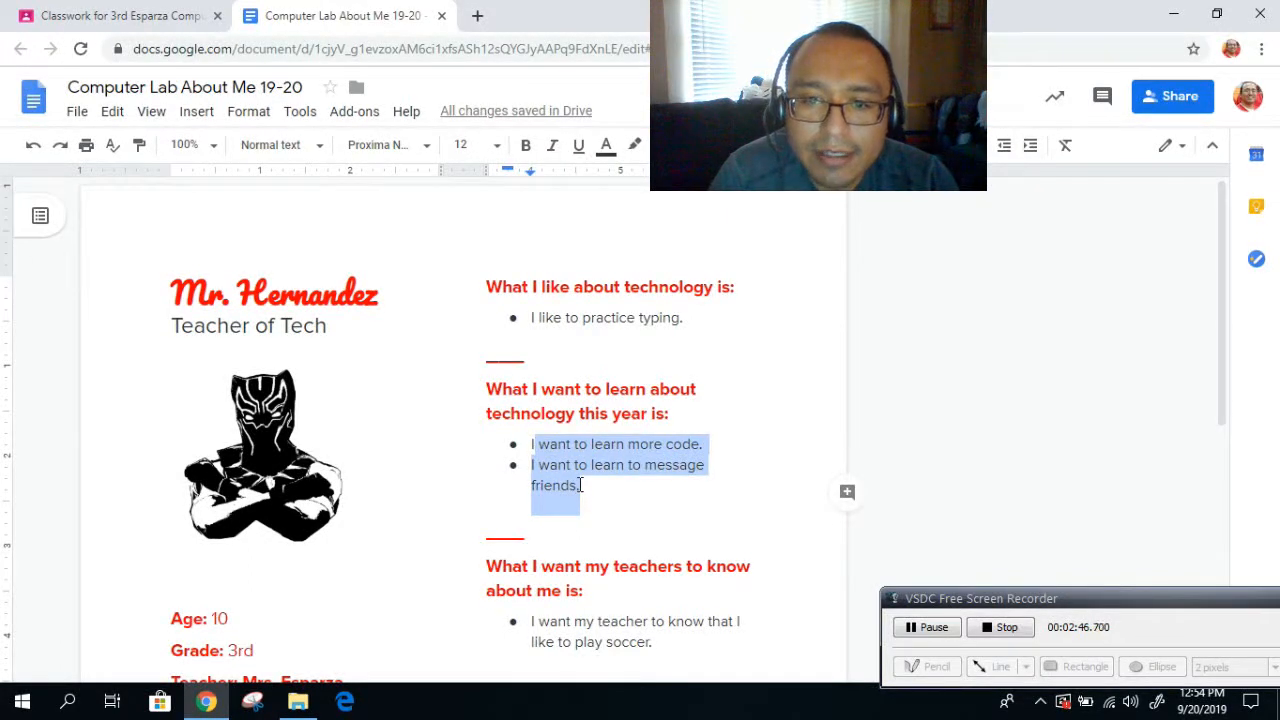
key("BackSpace")
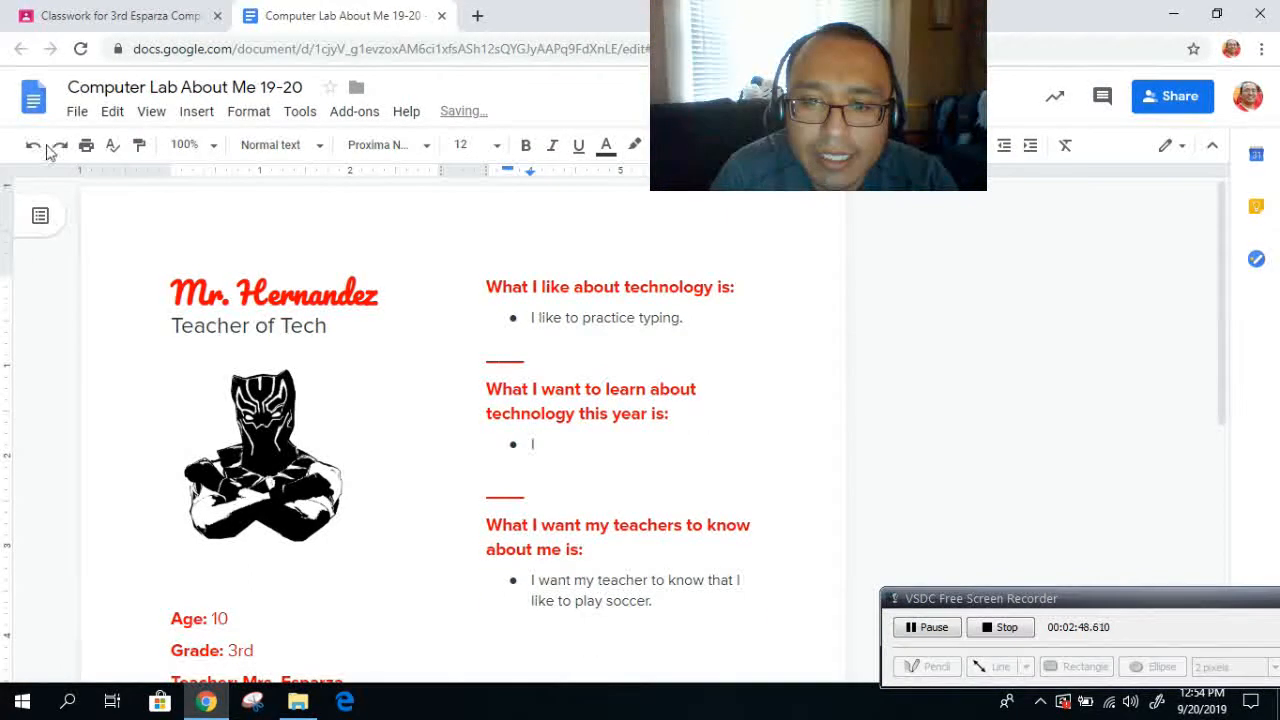
left_click(31, 146)
- Replace the bullets about learning technology this year with the single bullet "I want to learn to send emails to friends."
left_click(581, 490)
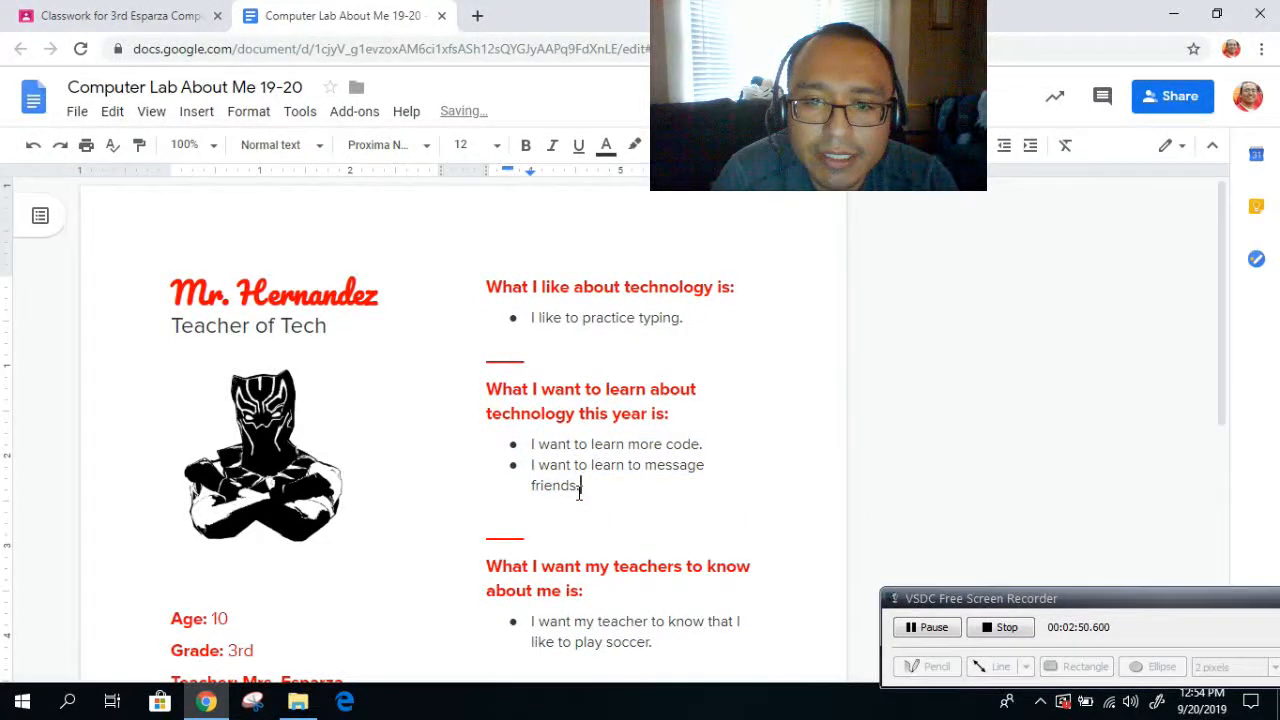
key("BackSpace")
key("BackSpace")
key("BackSpace")
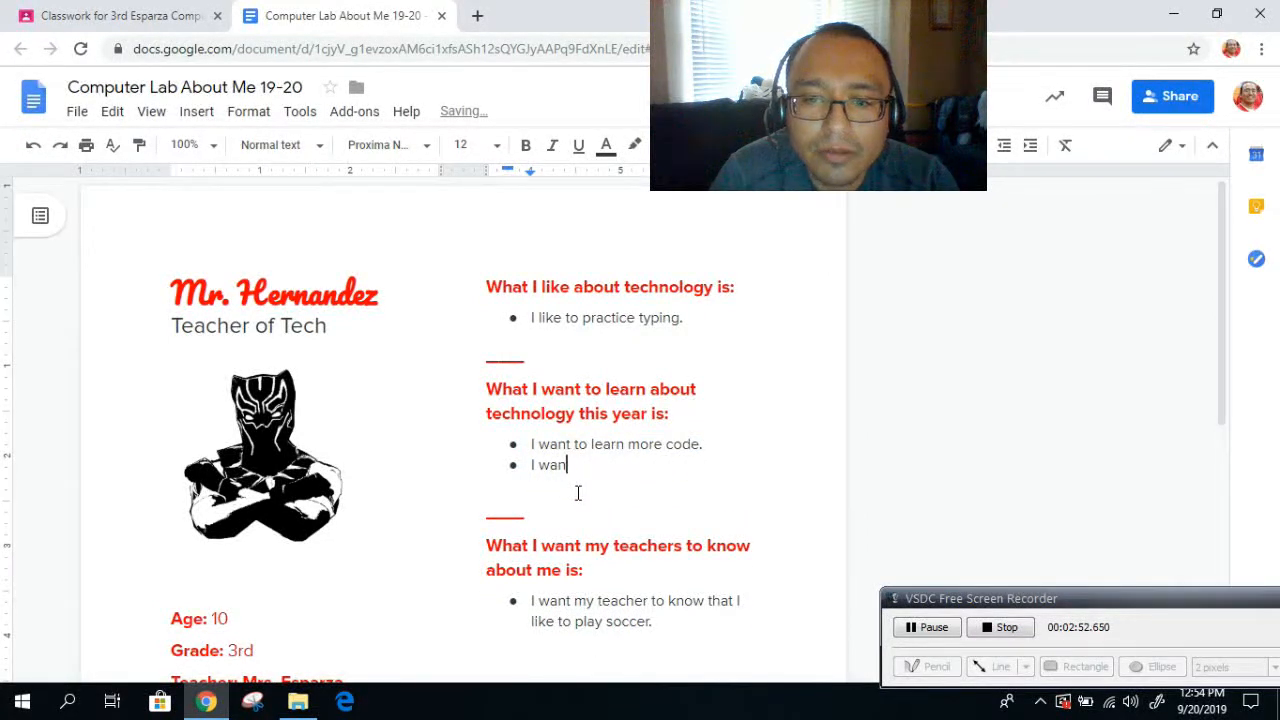
key("BackSpace")
key("BackSpace")
key("BackSpace")
key("BackSpace")
key("BackSpace")
key("BackSpace")
key("BackSpace")
key("BackSpace")
key("BackSpace")
key("BackSpace")
key("BackSpace")
key("BackSpace")
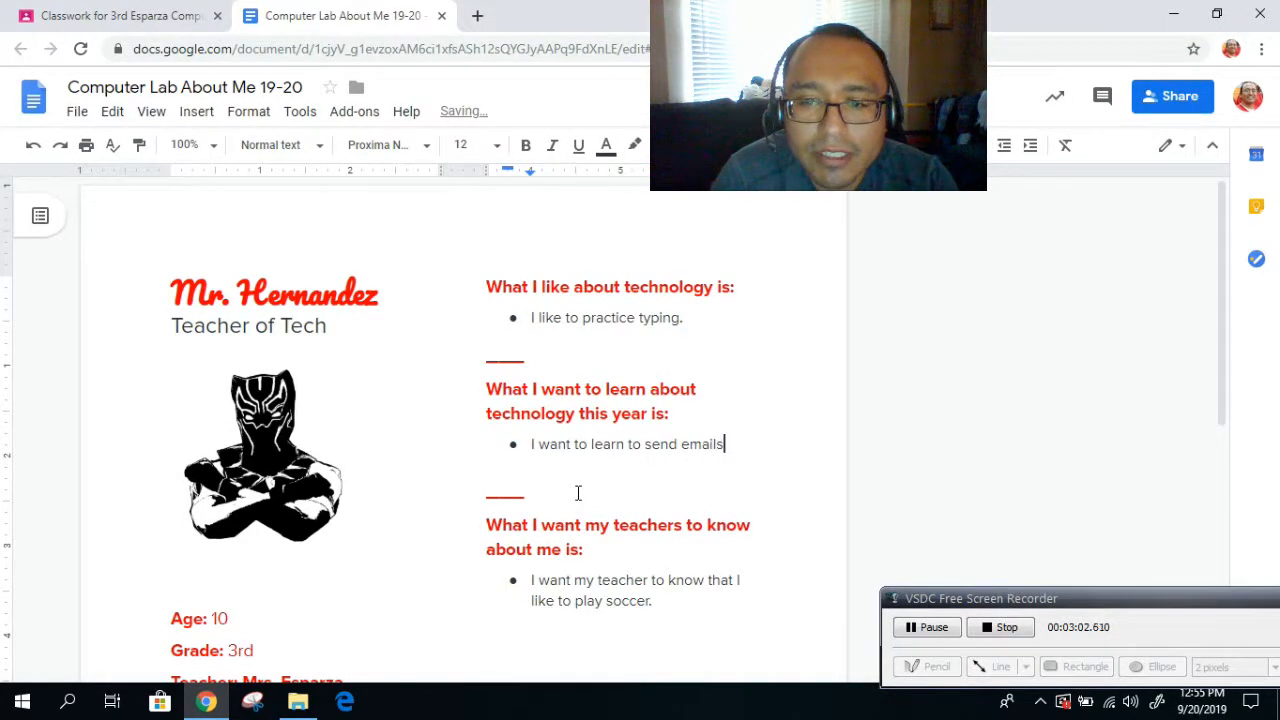
type("friends.")
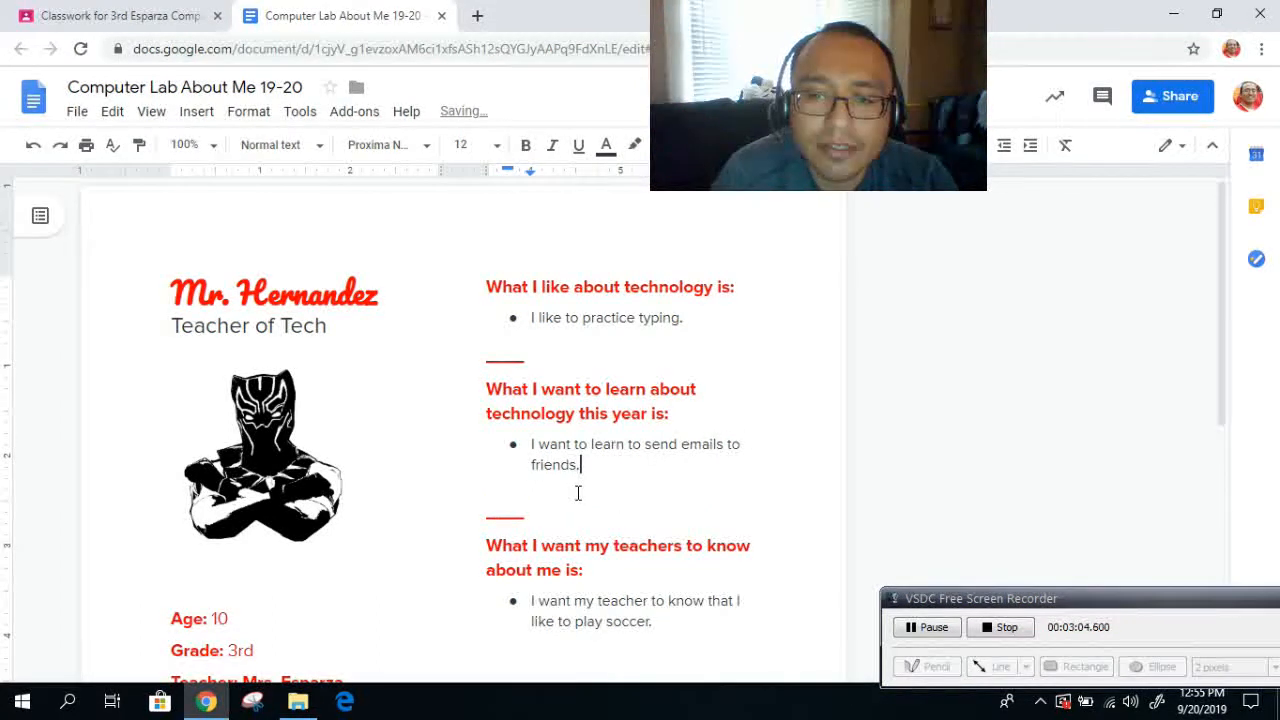
- Reword the bullet for teachers to "I want my teacher to know that I like to read and write stories."
scroll(578, 492, "down", 3)
left_click(651, 440)
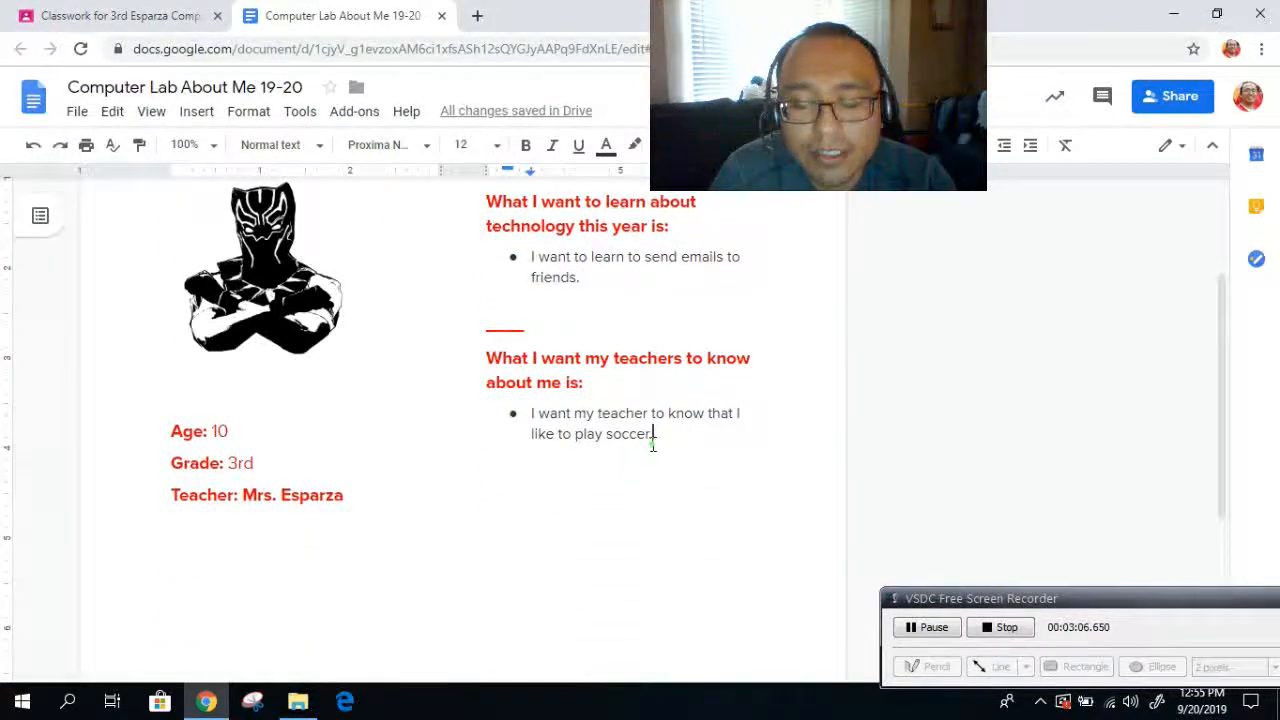
key("BackSpace")
key("BackSpace")
key("BackSpace")
key("BackSpace")
key("BackSpace")
key("BackSpace")
key("BackSpace")
key("BackSpace")
key("BackSpace")
key("BackSpace")
key("BackSpace")
key("BackSpace")
key("BackSpace")
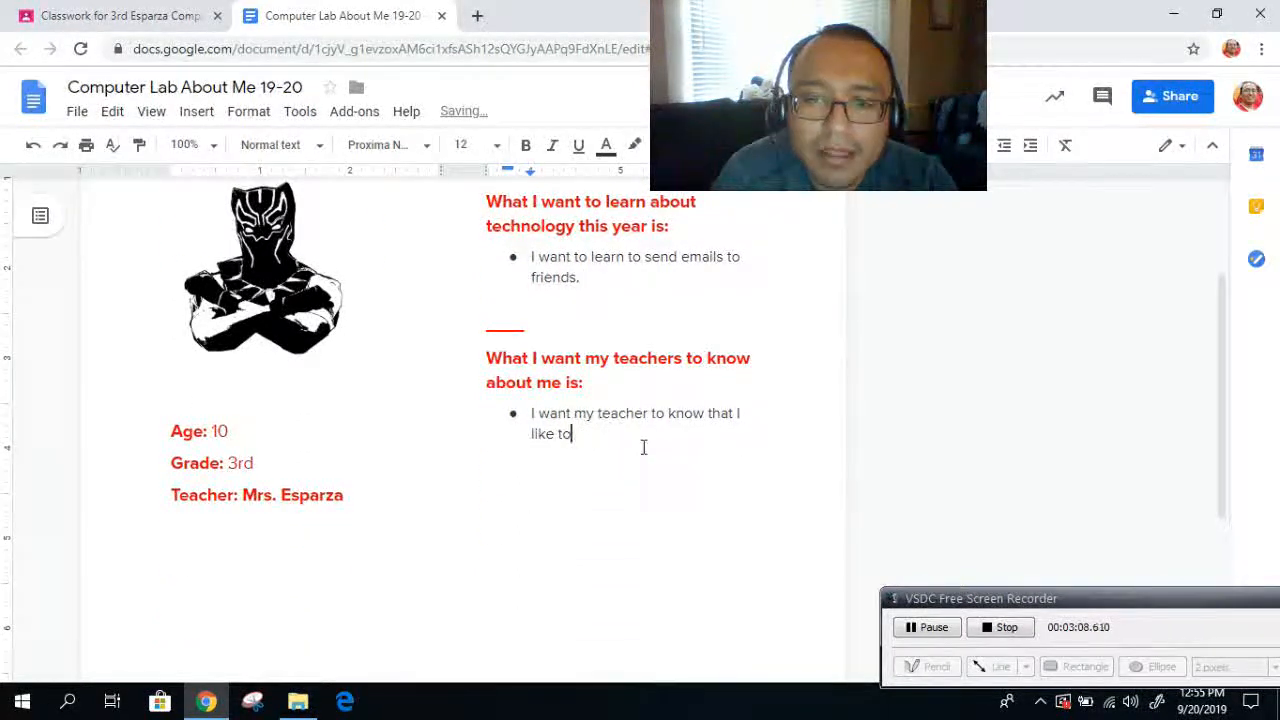
key("BackSpace")
key("BackSpace")
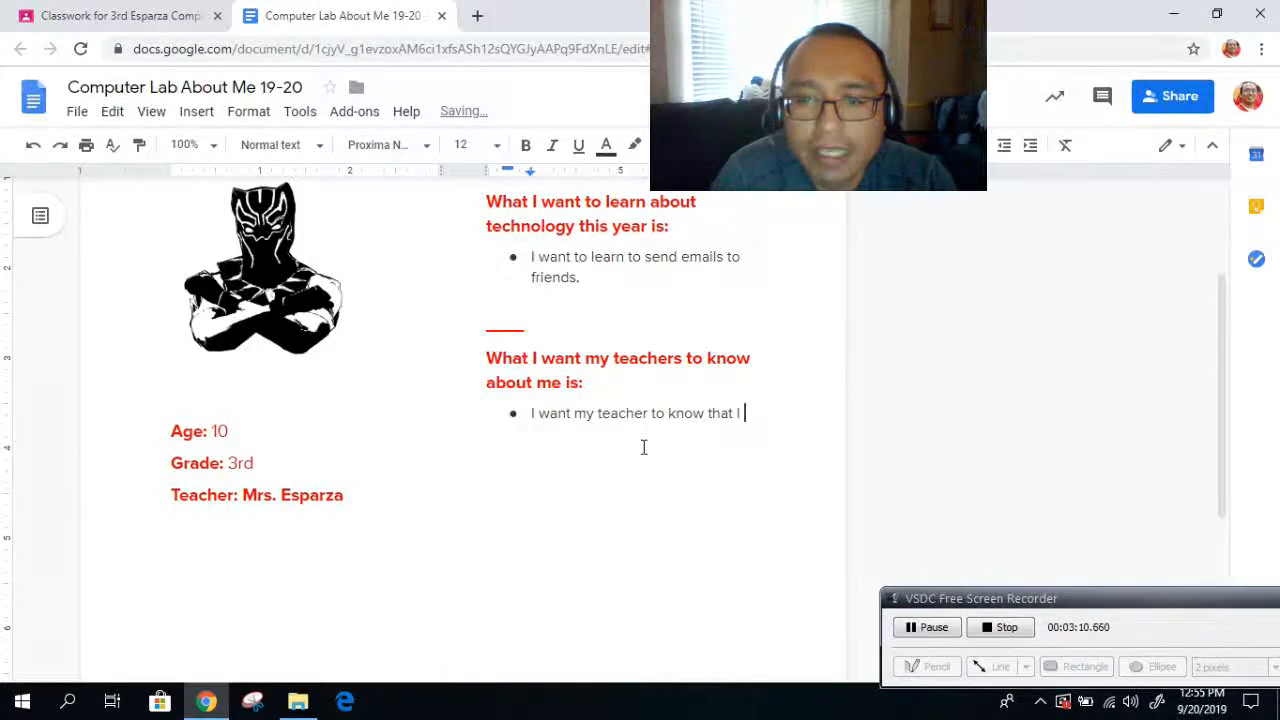
type("like to read and writ")
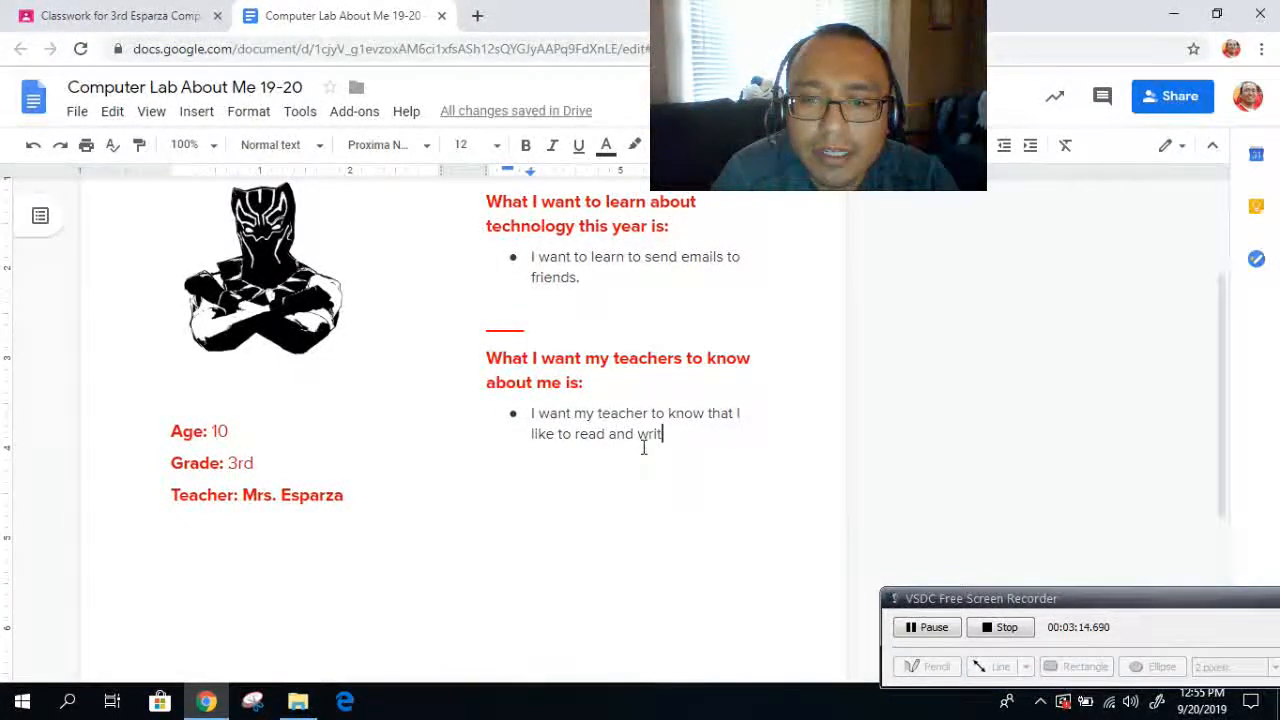
type("e stories.")
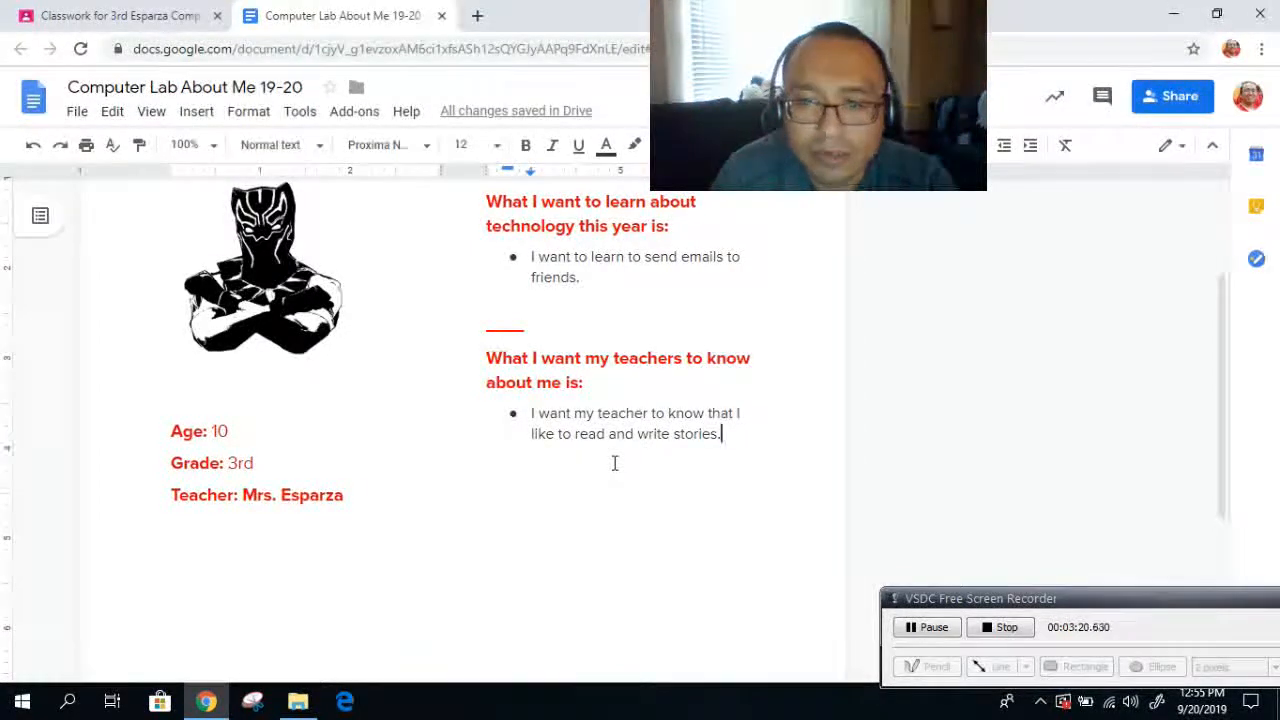
- Delete the Black Panther character image below the "Teacher of Tech" subtitle
scroll(615, 463, "up", 2)
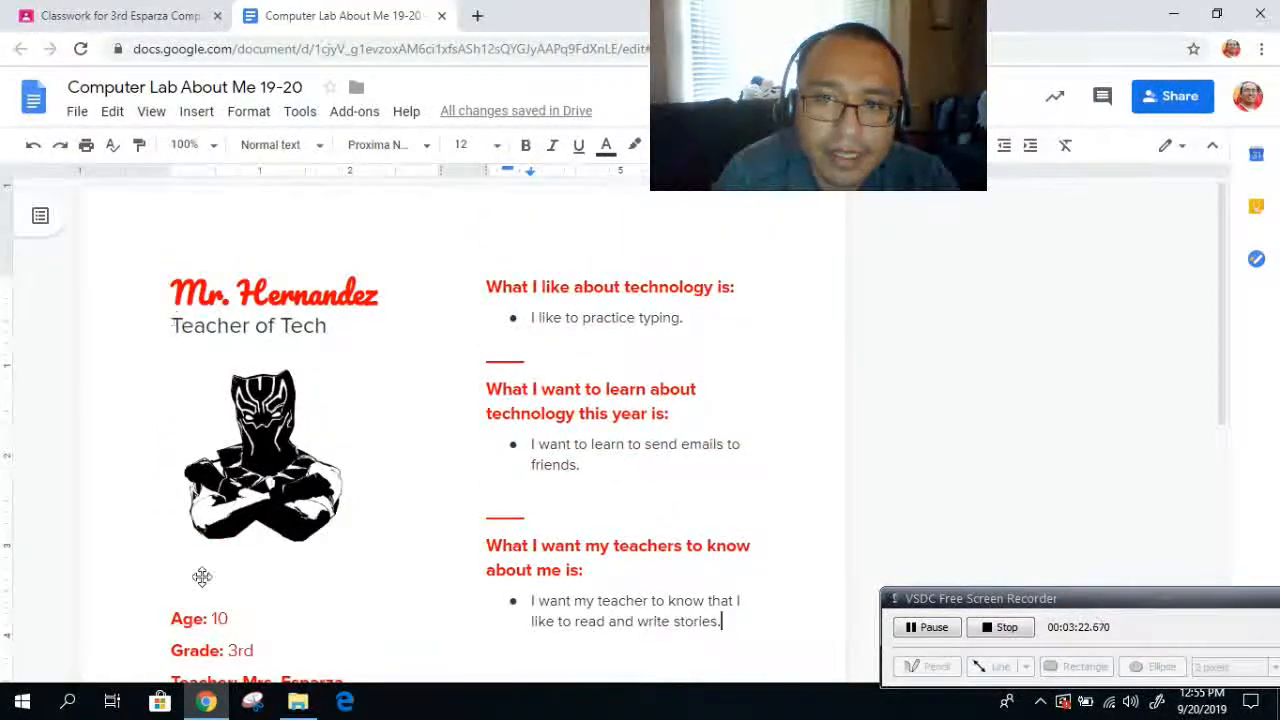
left_click(253, 436)
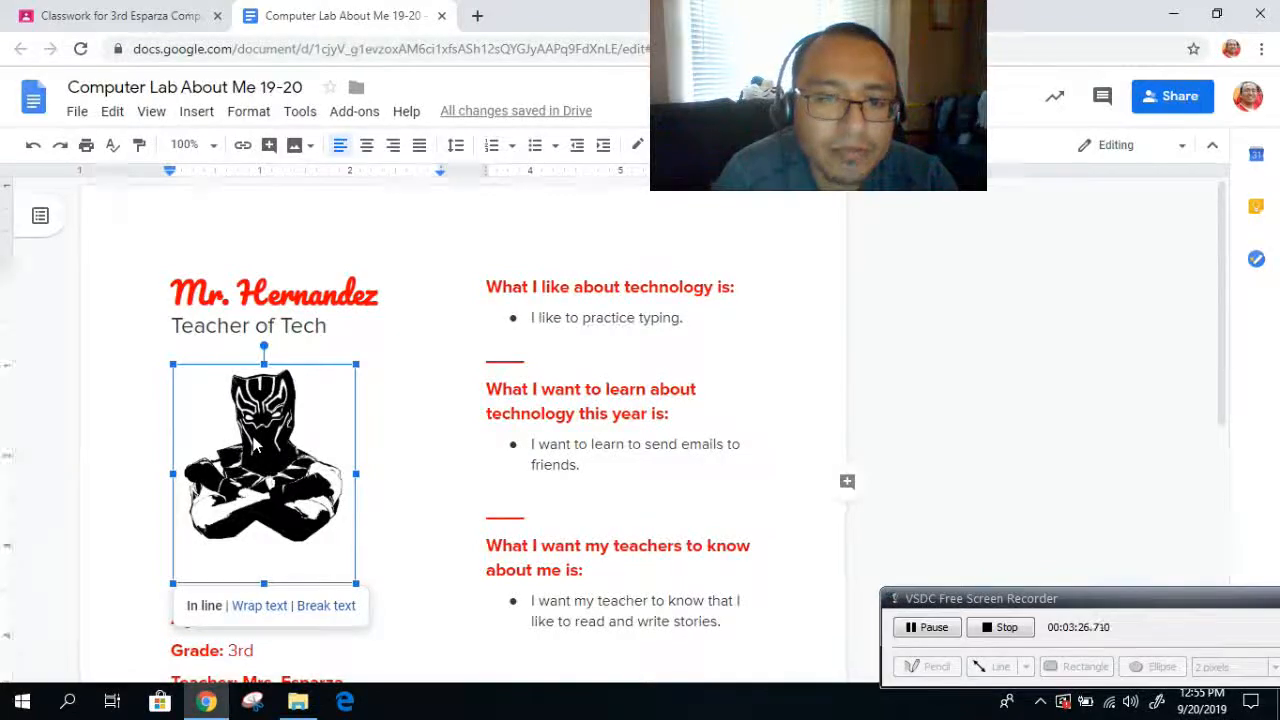
key("Delete")
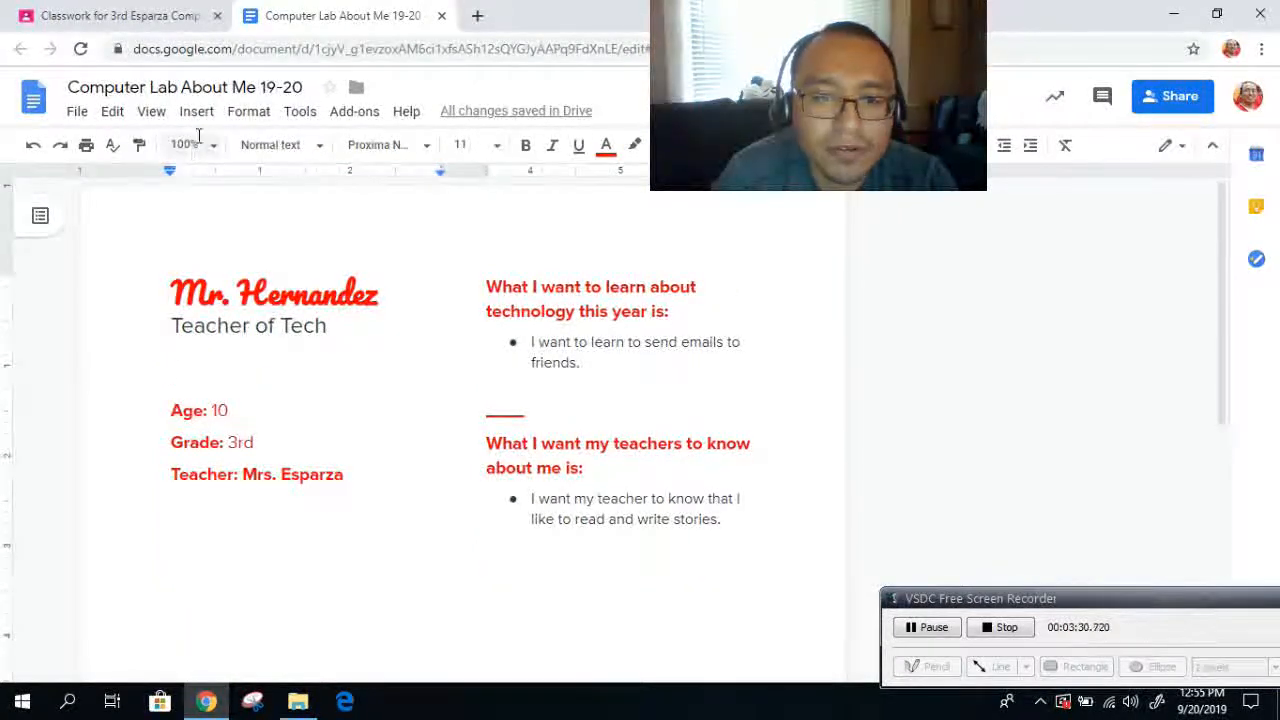
- Search the web for "panther" images to insert in the document
left_click(197, 112)
mouse_move(343, 150)
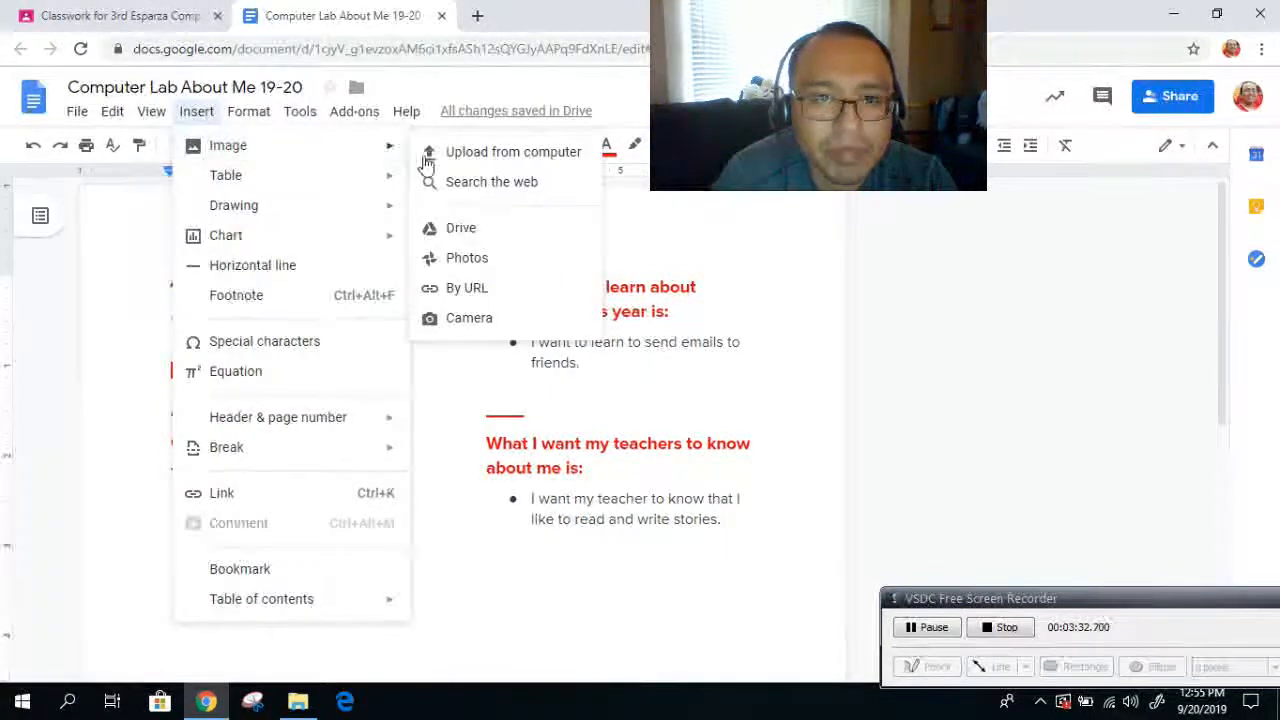
left_click(190, 112)
left_click(199, 114)
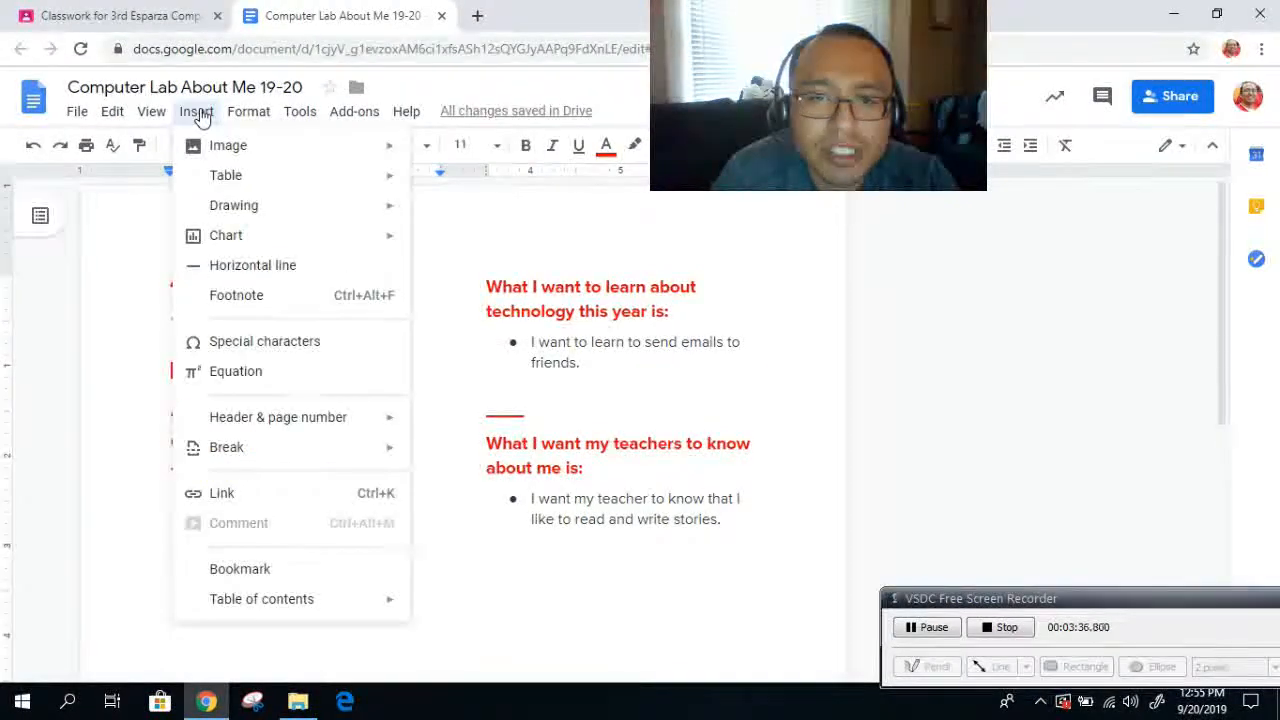
mouse_move(400, 160)
left_click(466, 190)
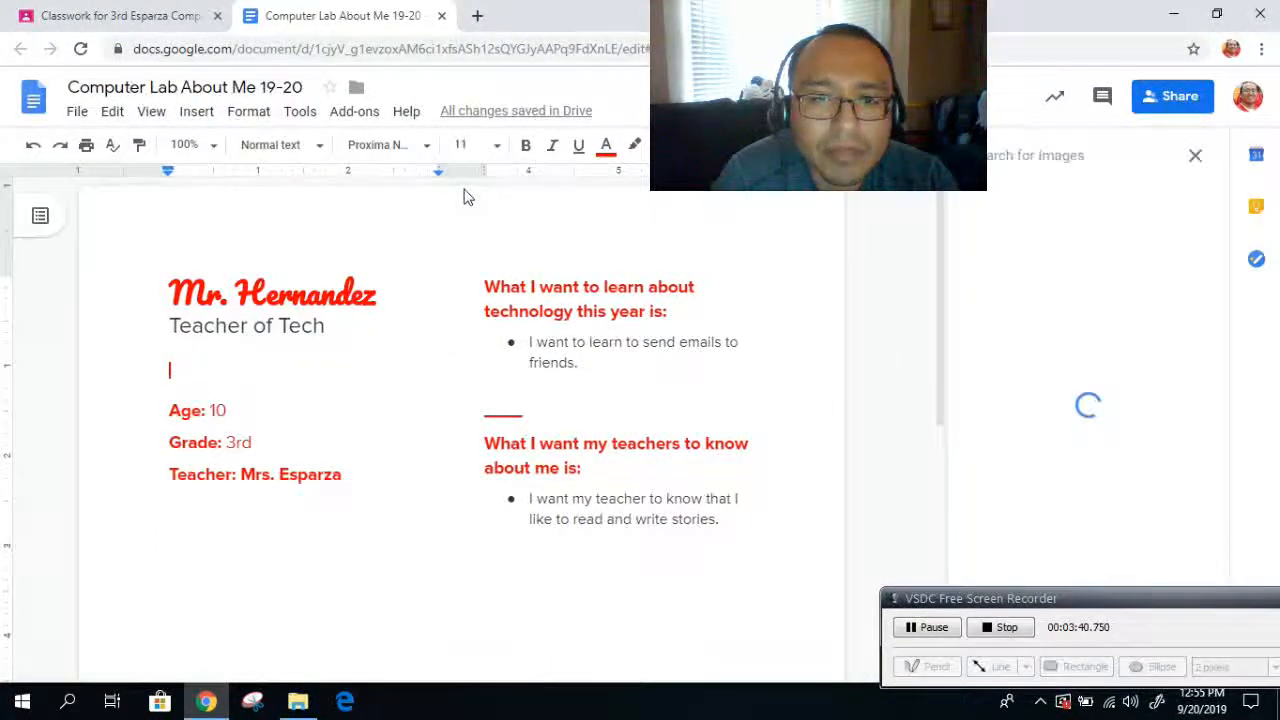
type("panther")
key("Return")
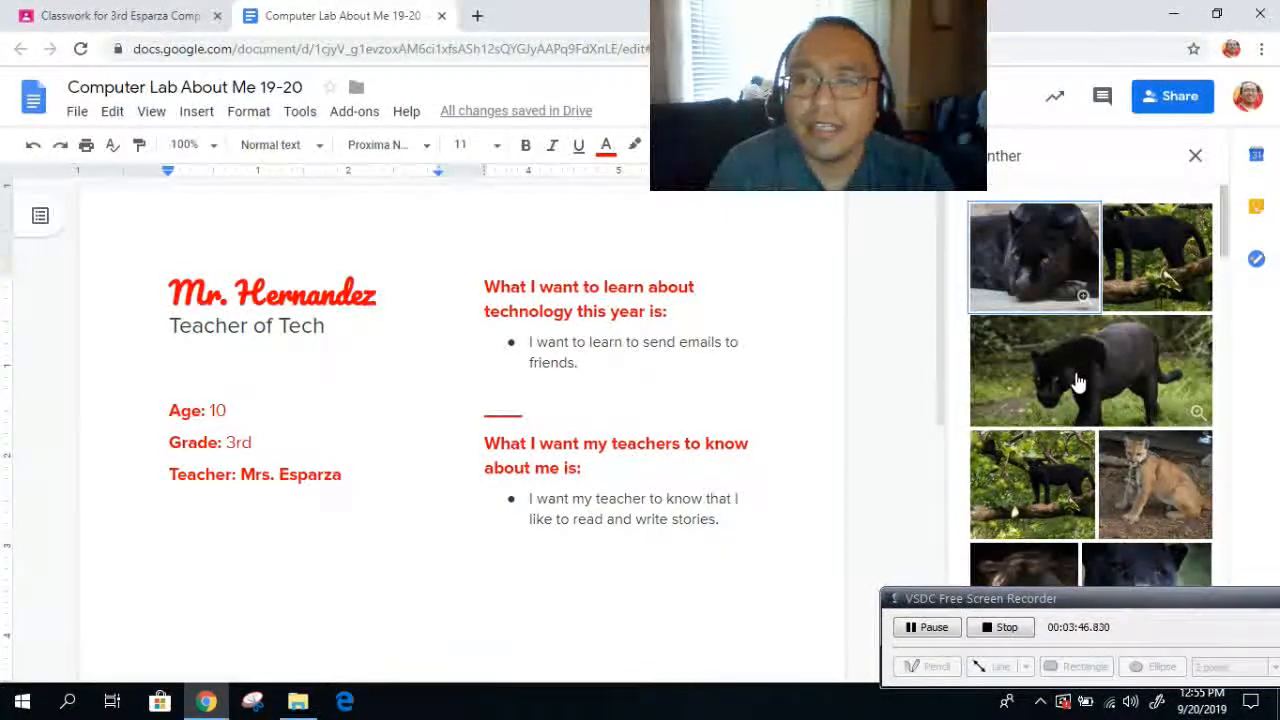
- Insert the photo of a black panther's face among leaves between the "Teacher of Tech" subtitle and the Age line
scroll(1085, 350, "down", 3)
scroll(1097, 347, "down", 1)
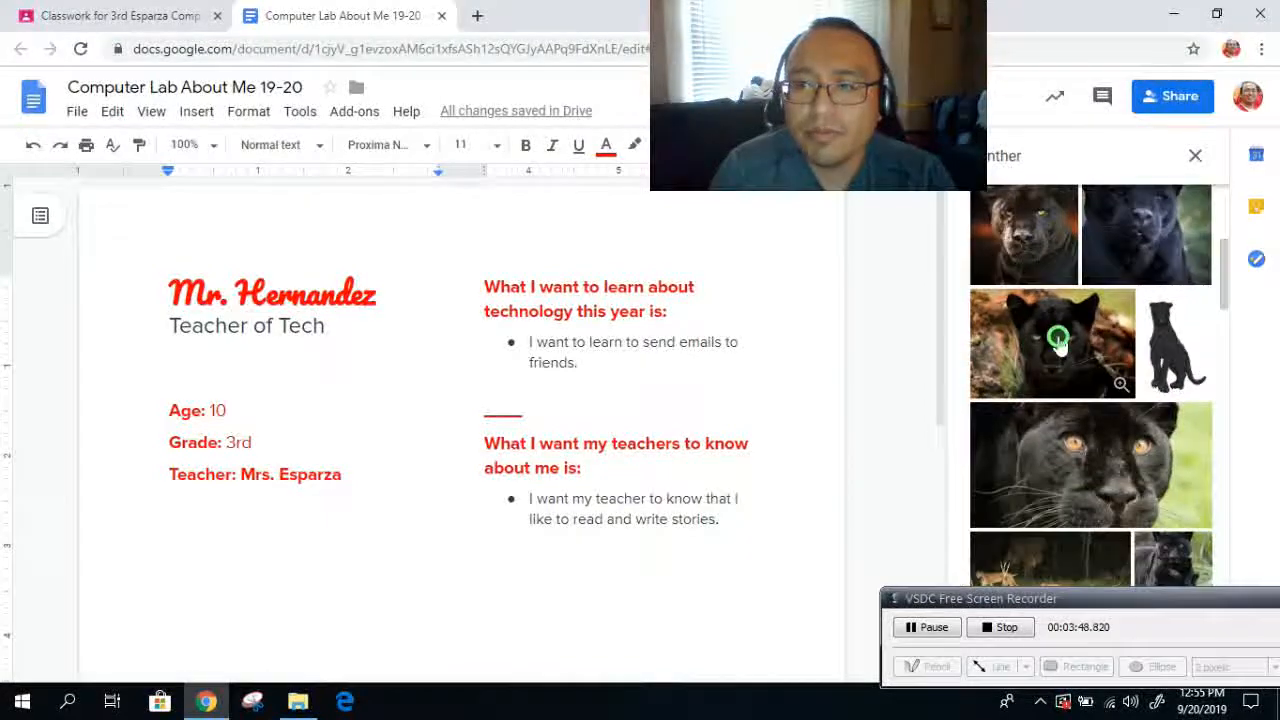
left_click(1073, 336)
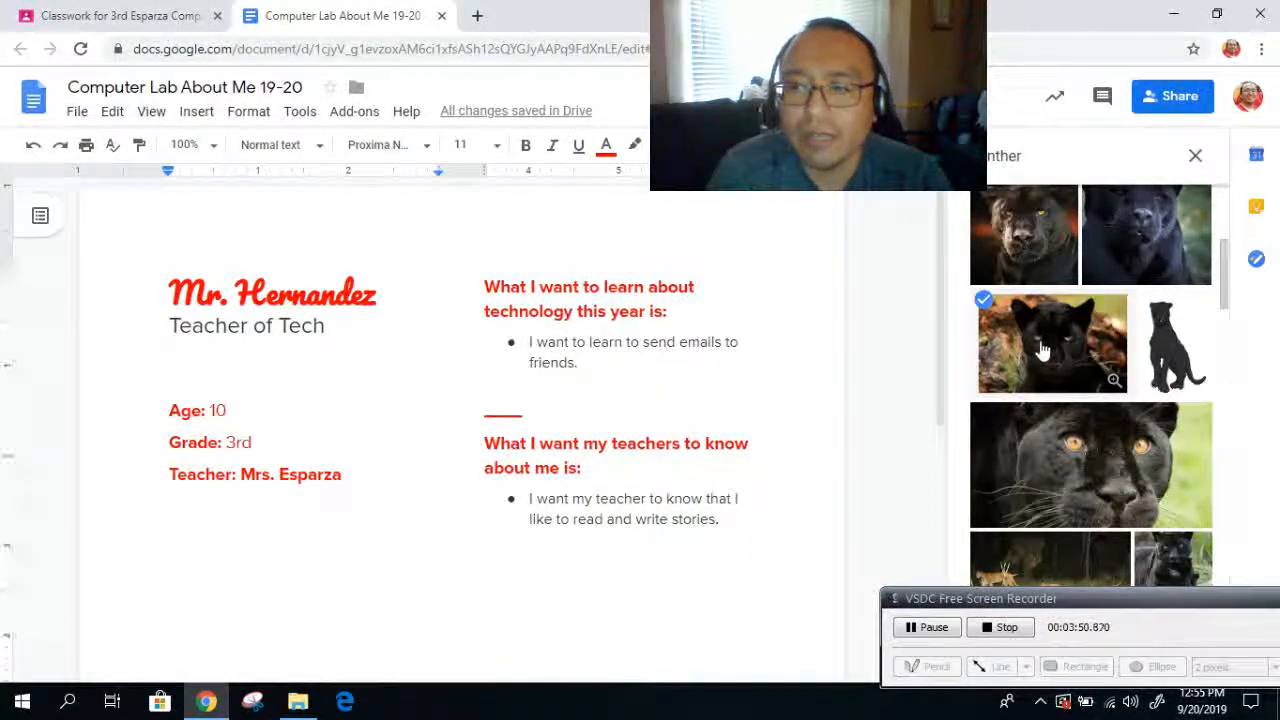
left_click_drag(1050, 345, 218, 382)
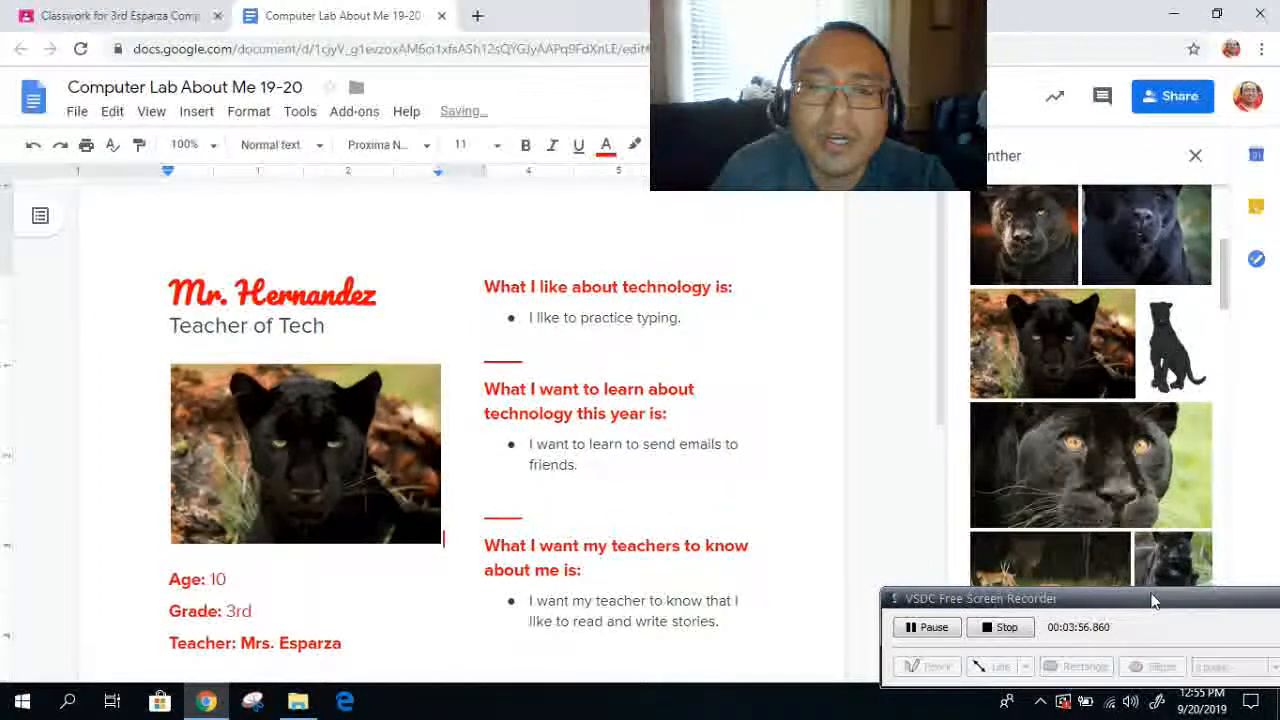
- Delete the inserted panther photo below the "Teacher of Tech" subtitle
left_click_drag(1155, 598, 665, 614)
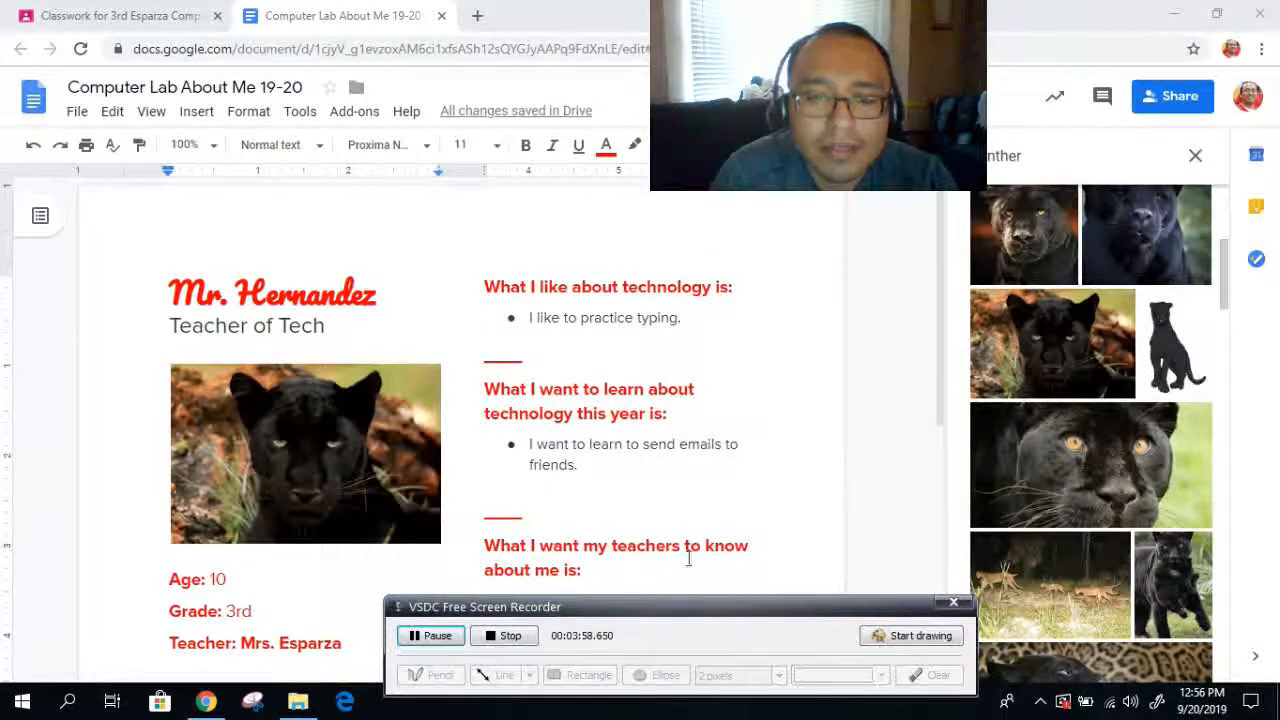
left_click(332, 470)
key("Delete")
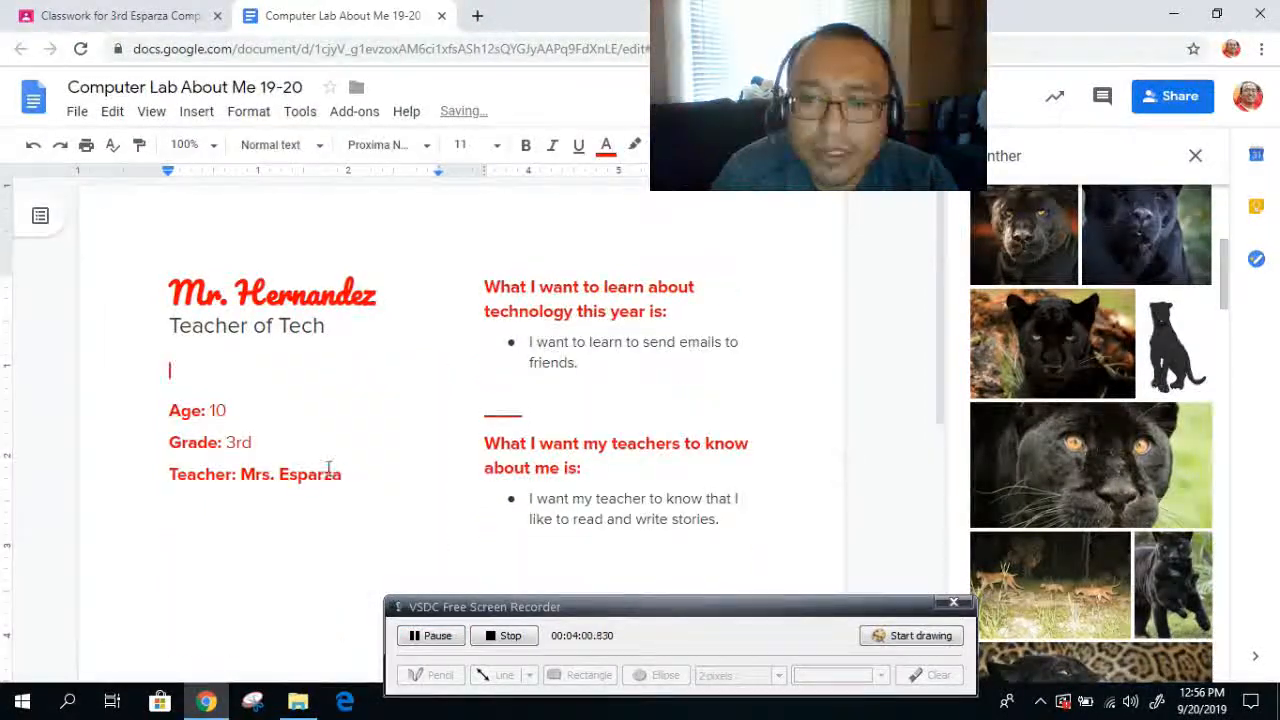
- Insert the close-up photo of the orange-eyed black panther below the "Teacher of Tech" subtitle and delete it again
left_click(1099, 471)
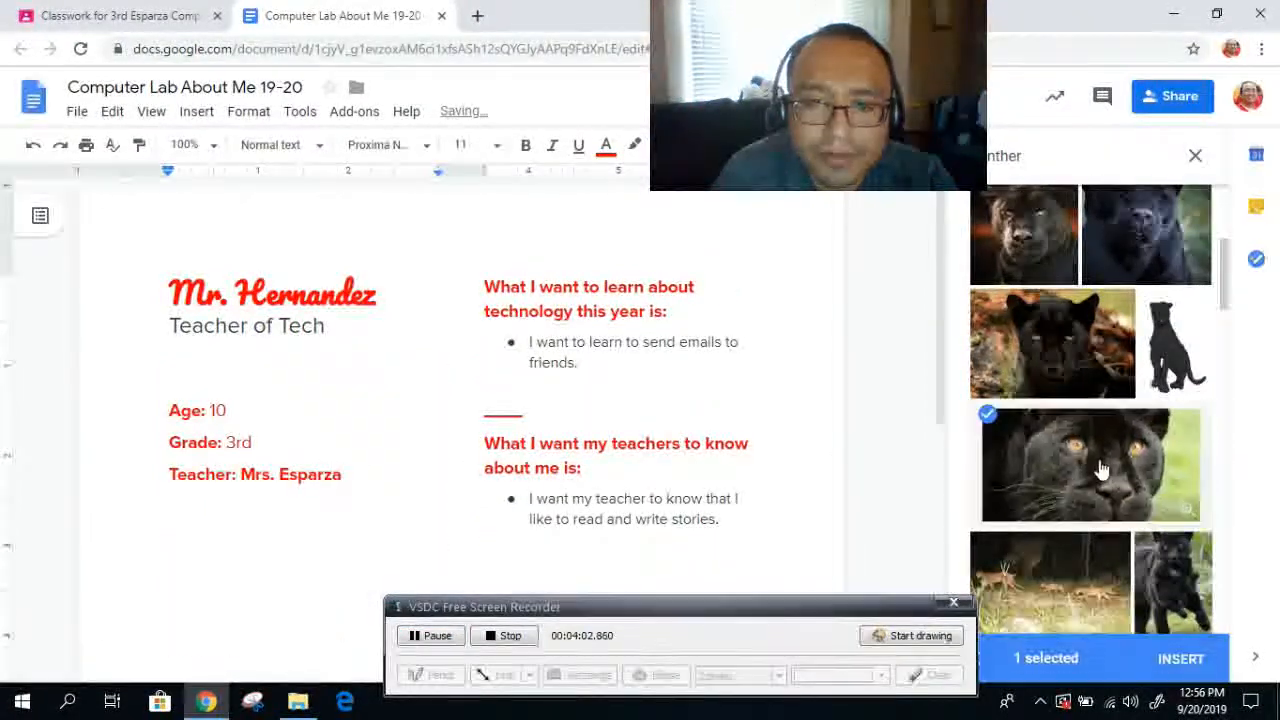
left_click(1099, 471)
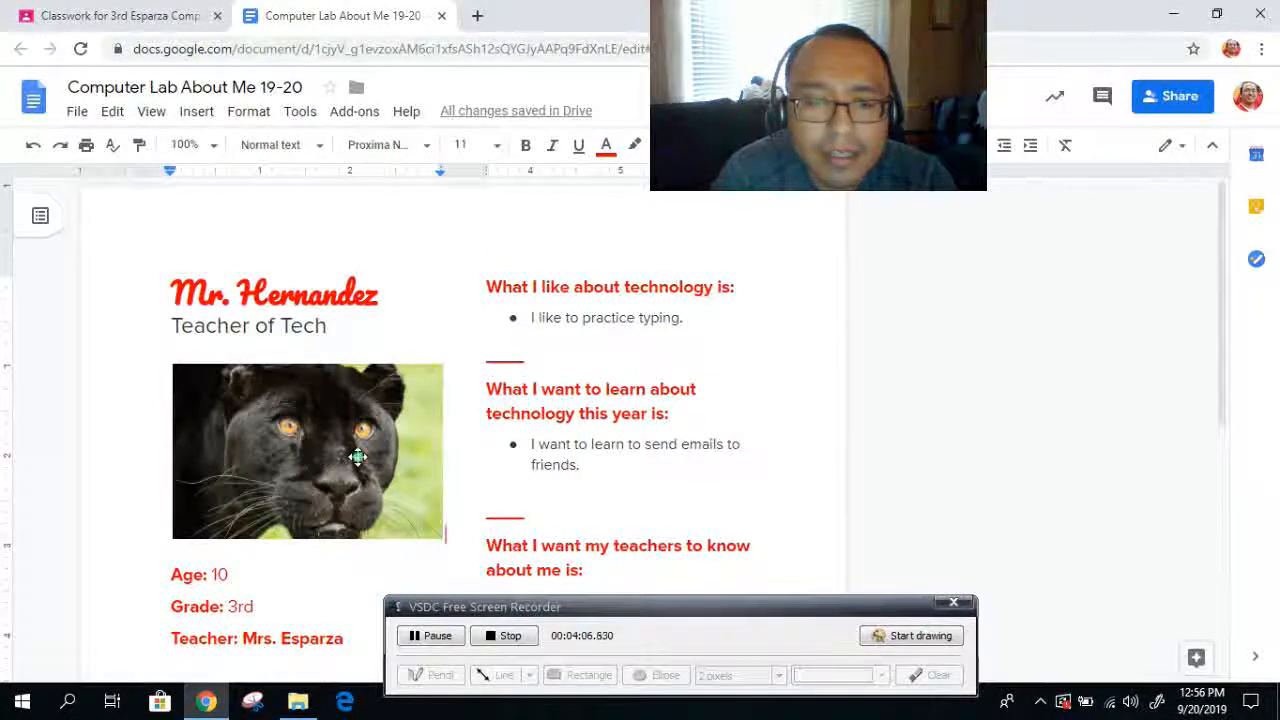
left_click(360, 465)
key("Delete")
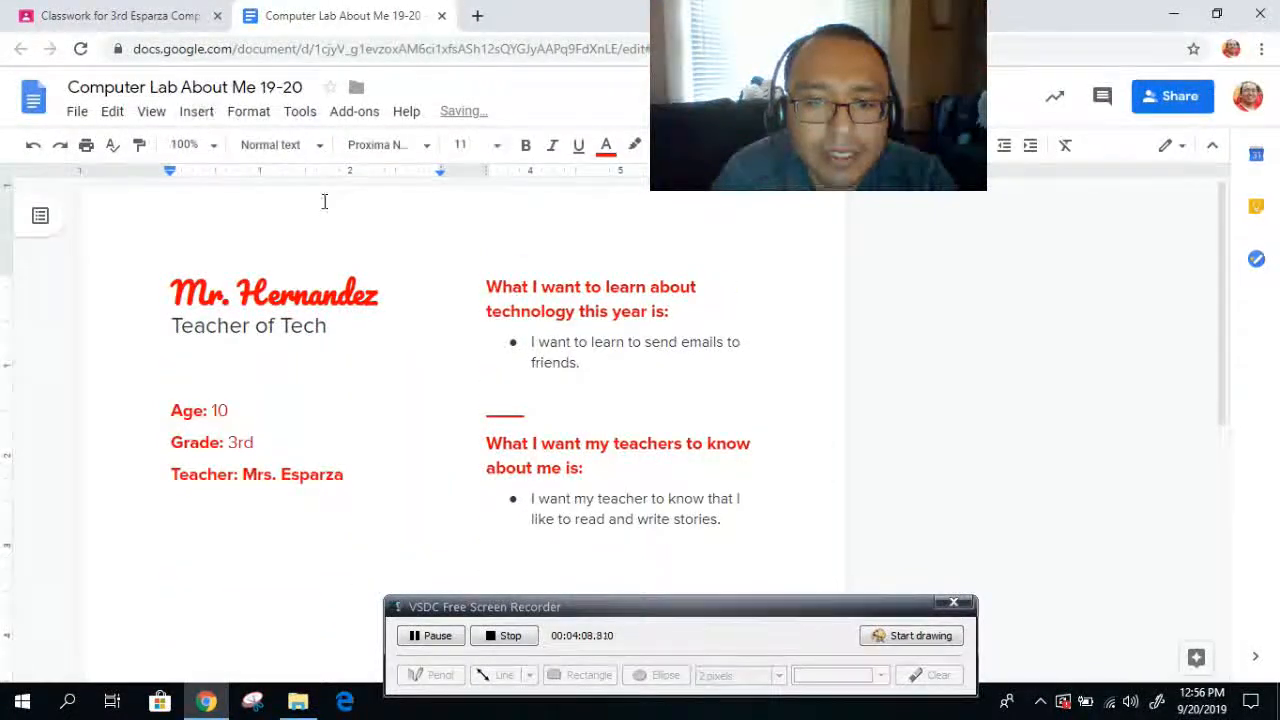
- Insert the illustration of a prowling black panther from the web image search between the "Teacher of Tech" subtitle and the Age line
left_click(197, 114)
mouse_move(366, 157)
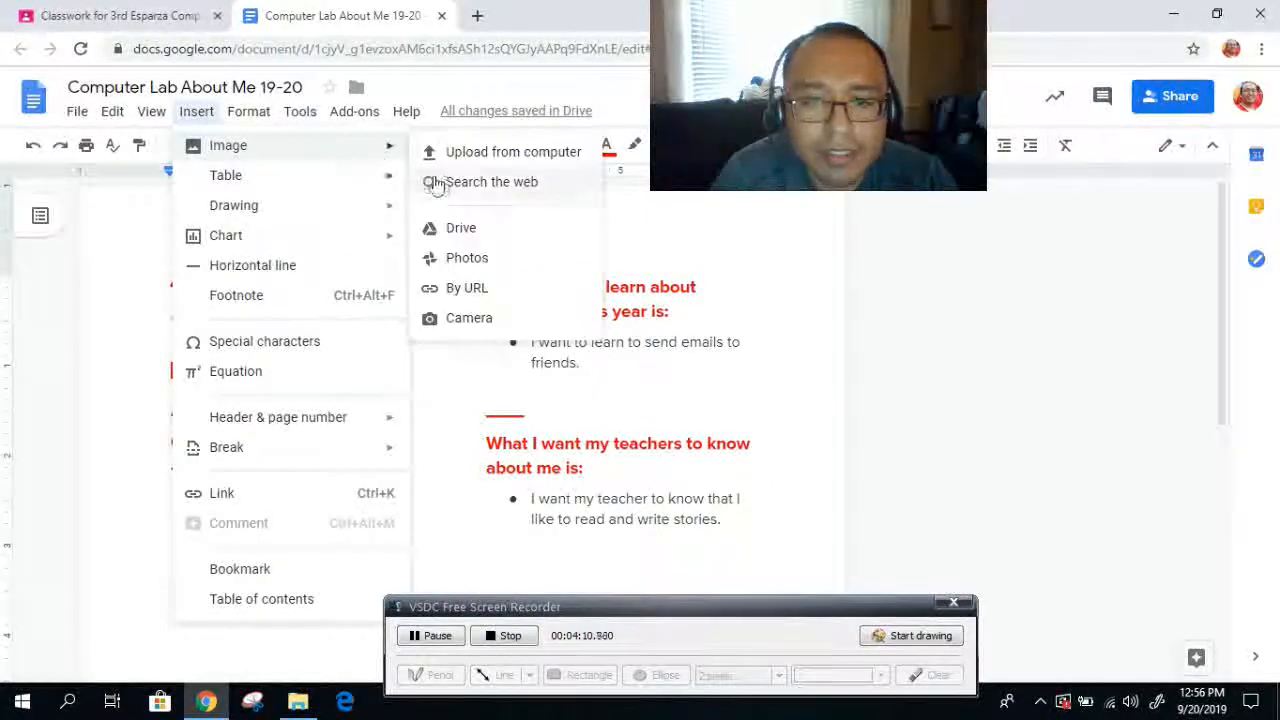
left_click(438, 181)
scroll(1110, 540, "down", 4)
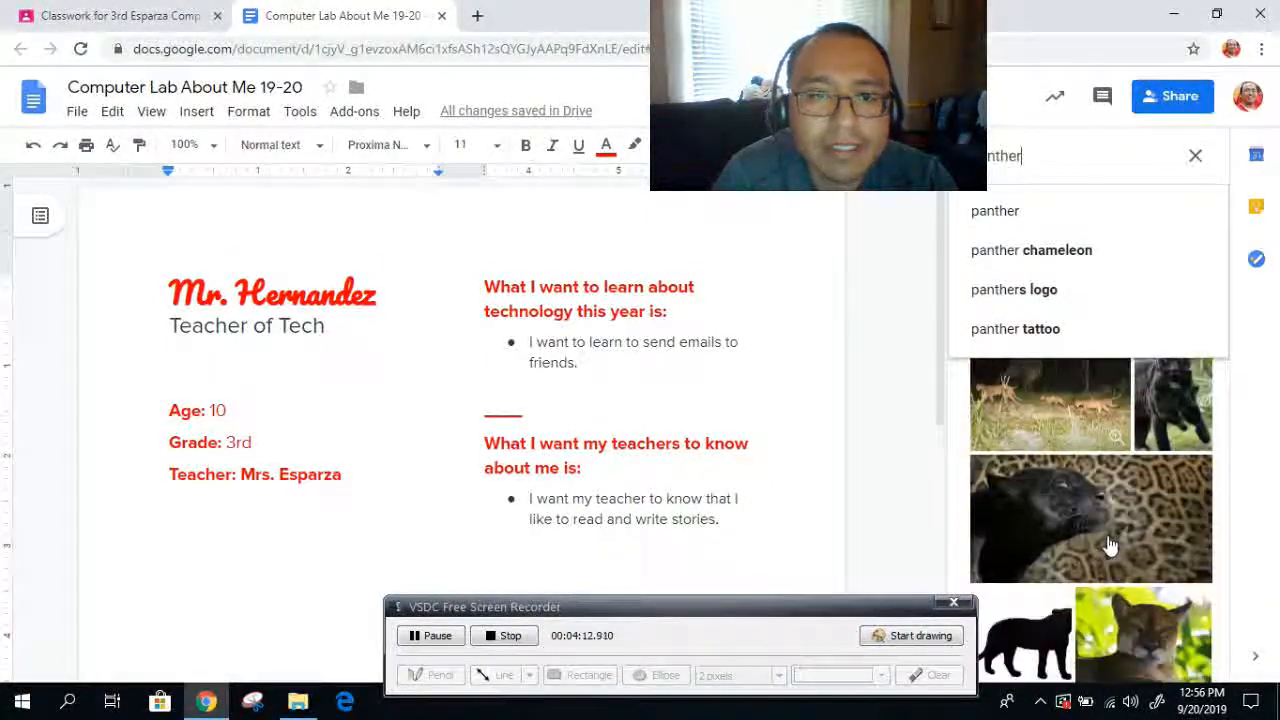
scroll(1105, 530, "down", 3)
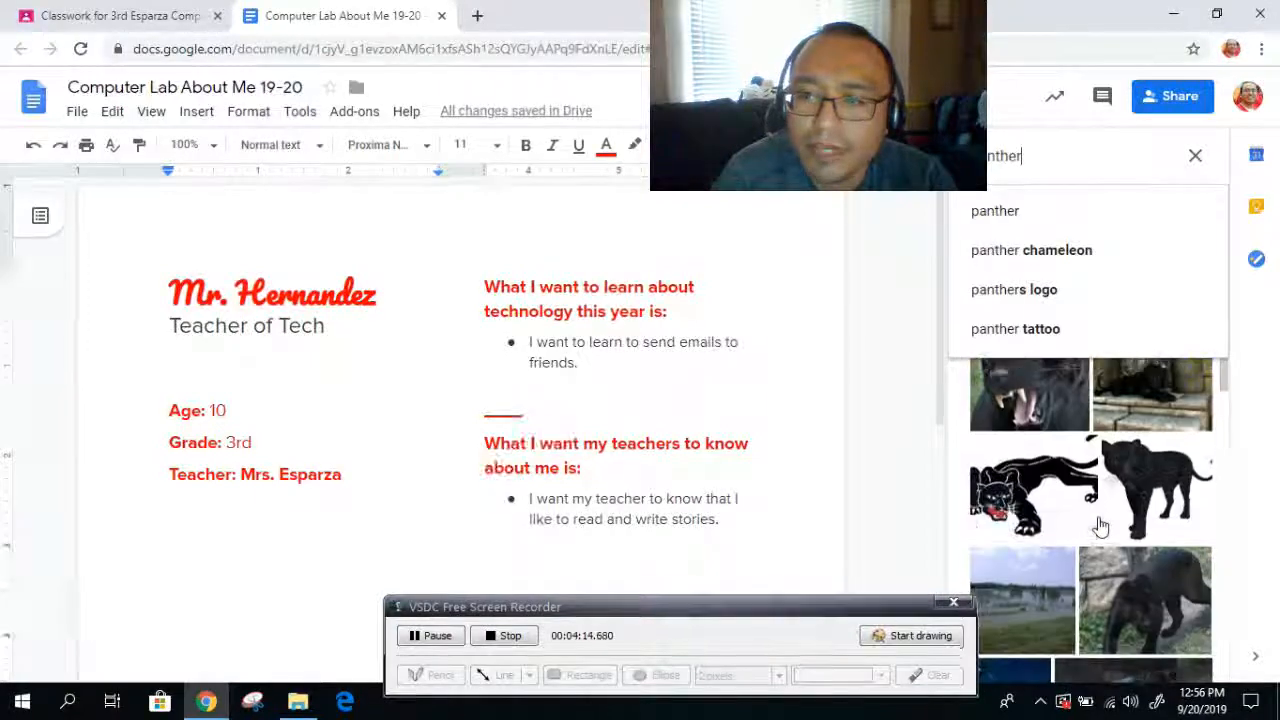
left_click(1035, 485)
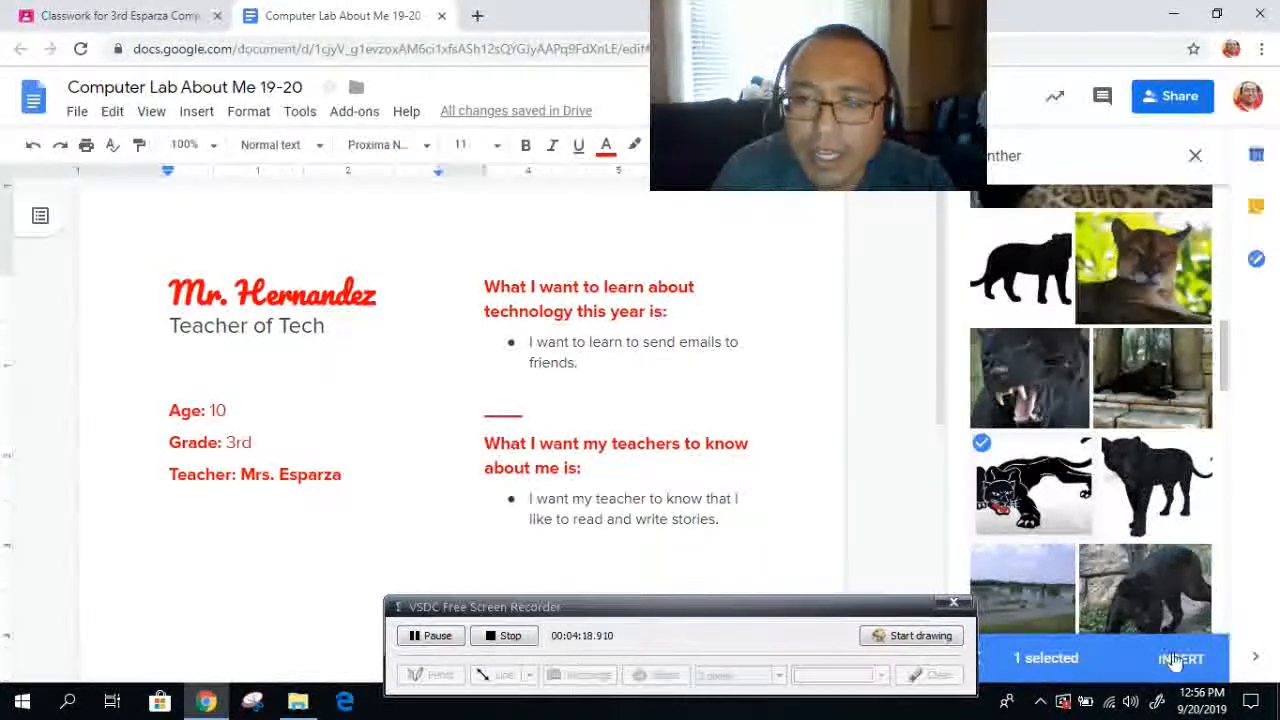
left_click(1176, 658)
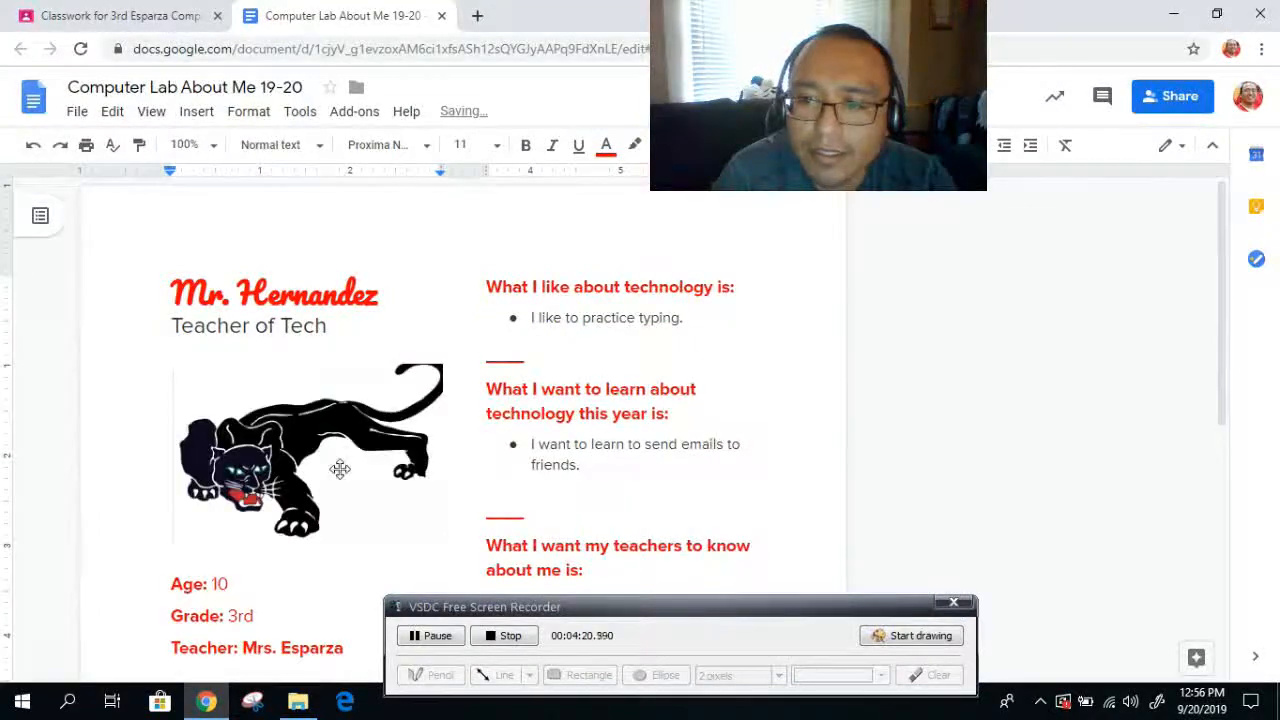
- Enlarge the prowling panther illustration slightly, keeping it upright within the column above the Age line
scroll(403, 520, "down", 1)
left_click(369, 420)
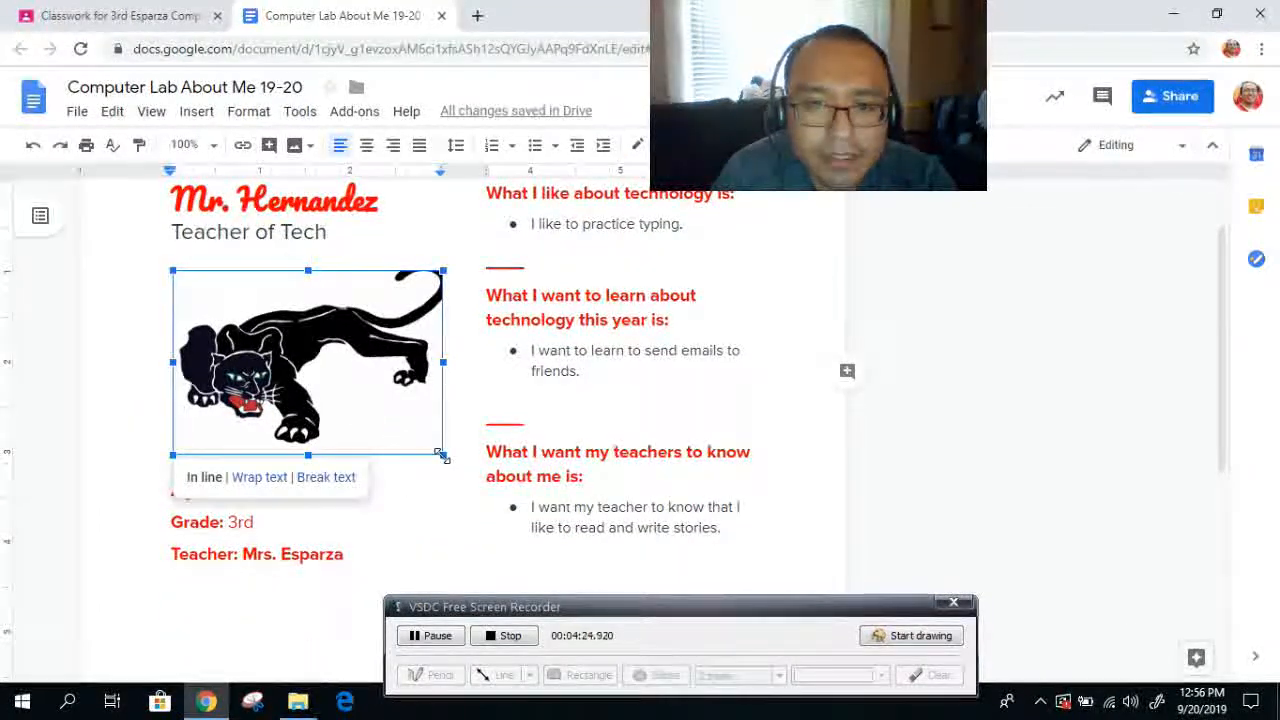
mouse_move(443, 455)
left_mouse_down()
mouse_move(565, 550)
mouse_move(422, 462)
left_mouse_up()
left_click_drag(309, 250, 320, 281)
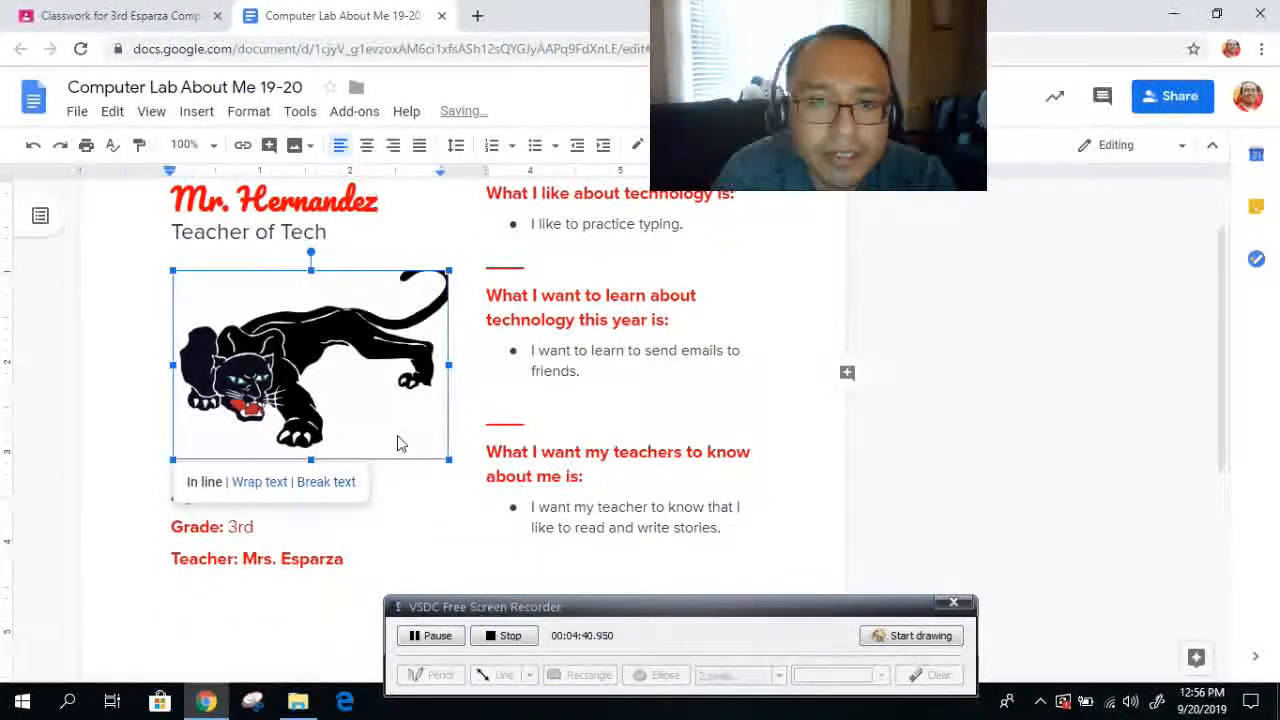
scroll(400, 440, "down", 3)
scroll(398, 434, "up", 3)
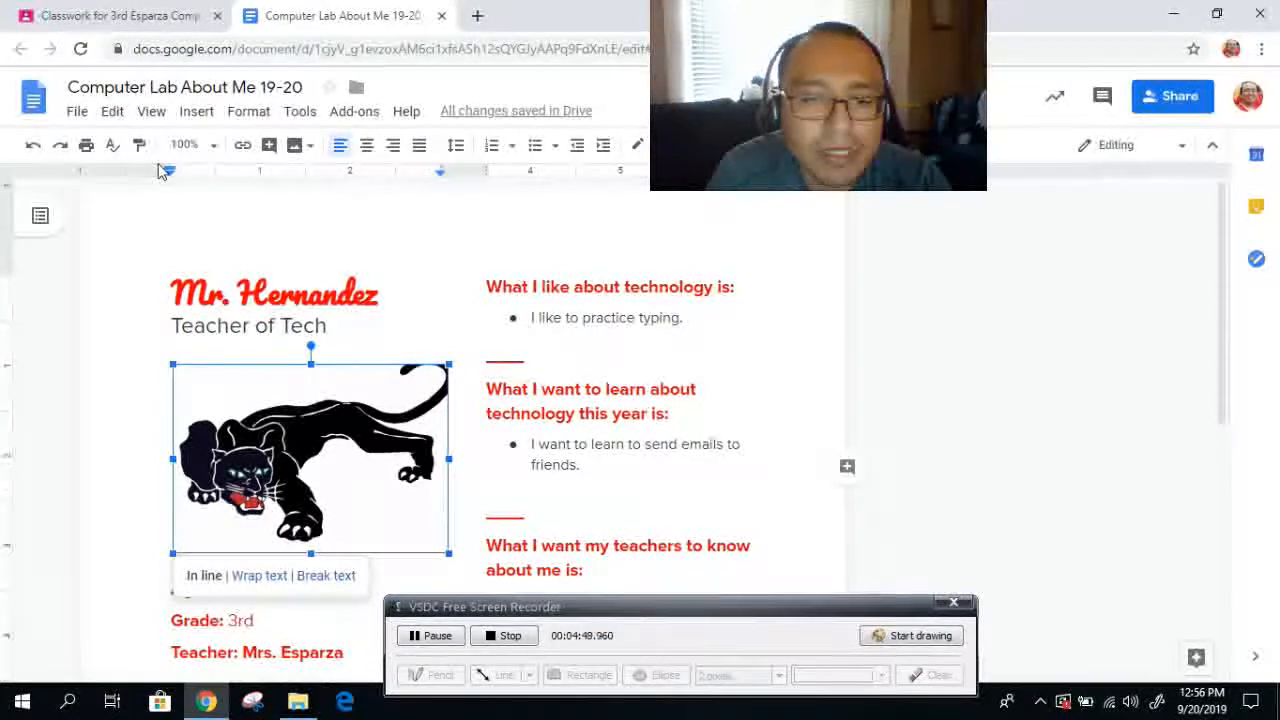
- Switch to Google Classroom and view the instructions of the Computer Lab About Me 19-20 assignment
left_click(113, 22)
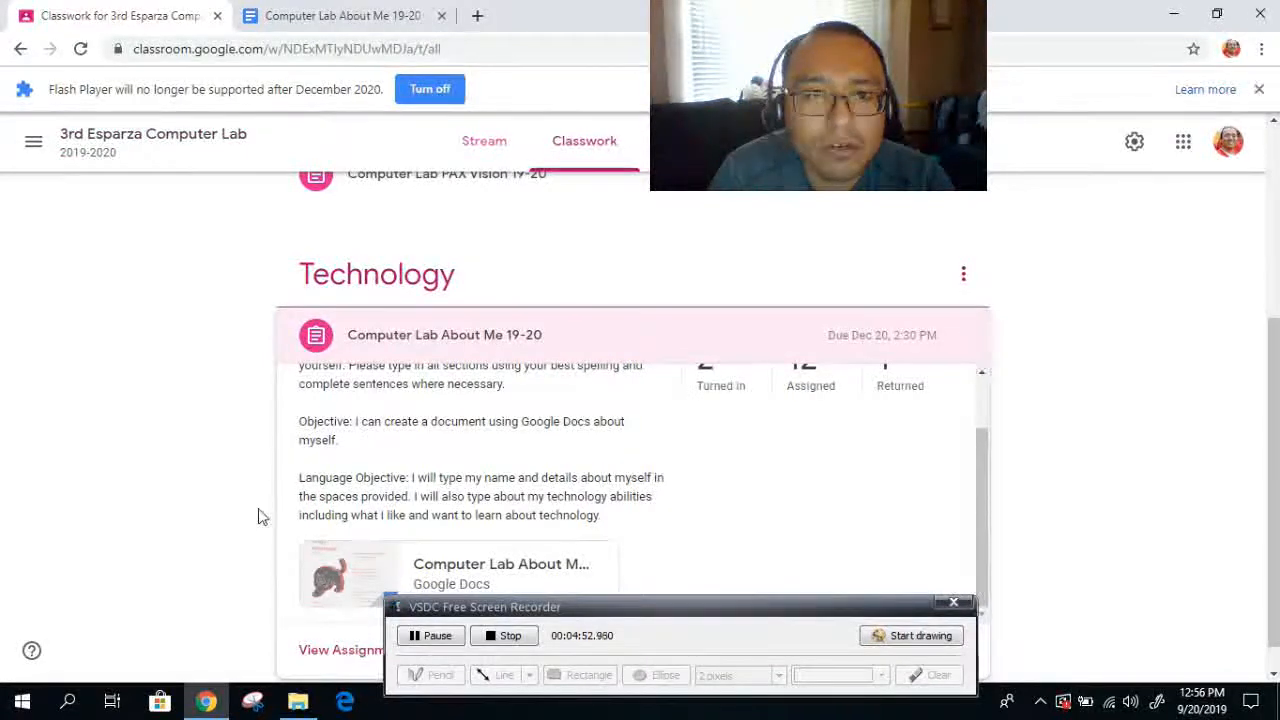
scroll(268, 518, "down", 1)
left_click_drag(483, 609, 673, 635)
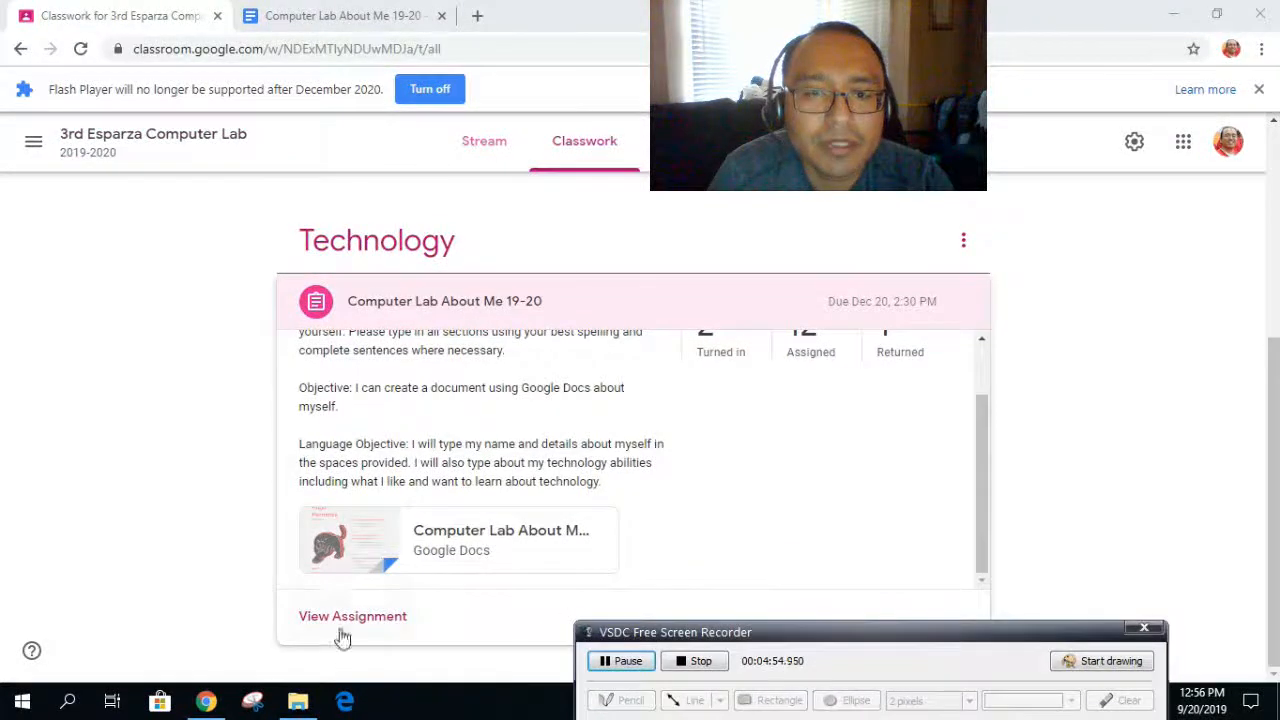
left_click(346, 616)
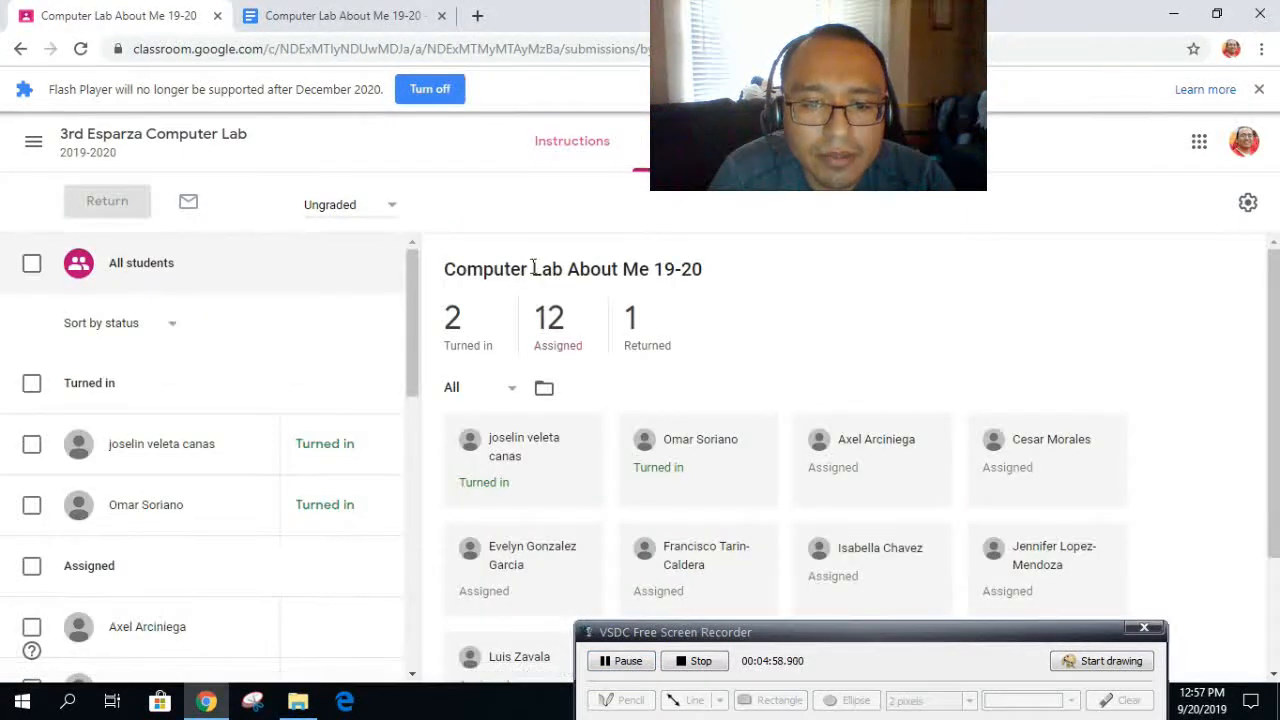
left_click(562, 141)
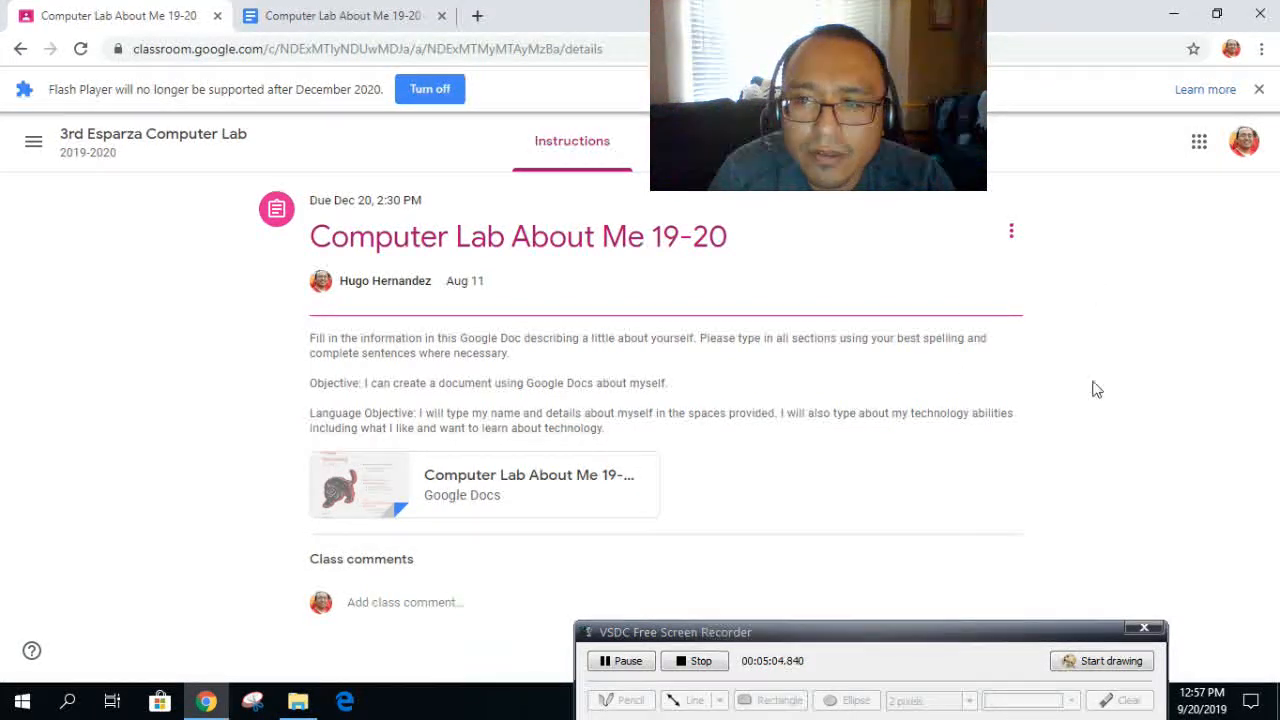
left_click(703, 669)
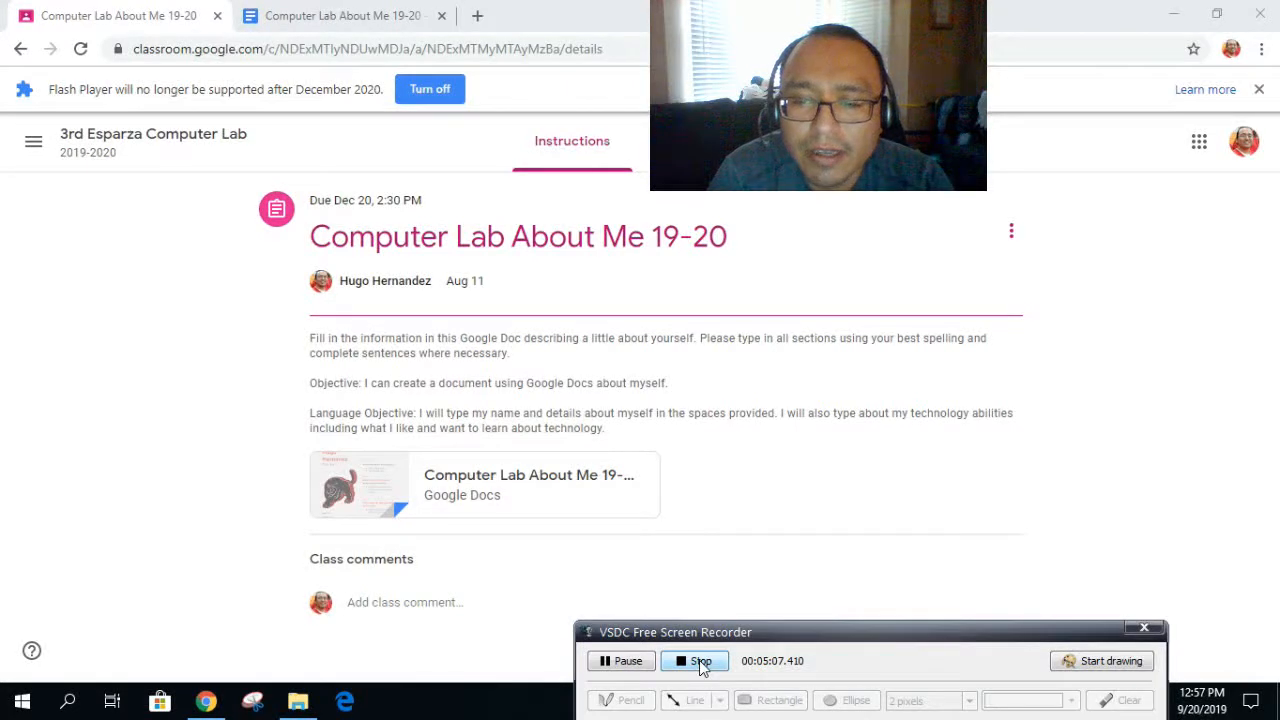